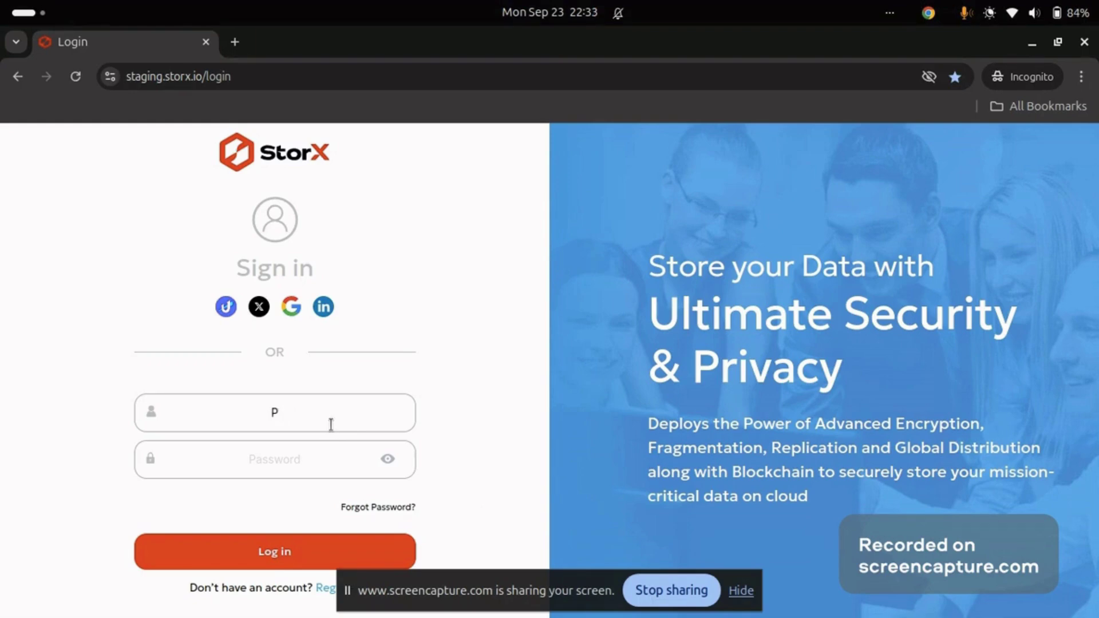
Sign in to StorX with the account e-mail and saved password, then go to the Backup page
{"action": "left_click", "coordinate": [331, 424]}
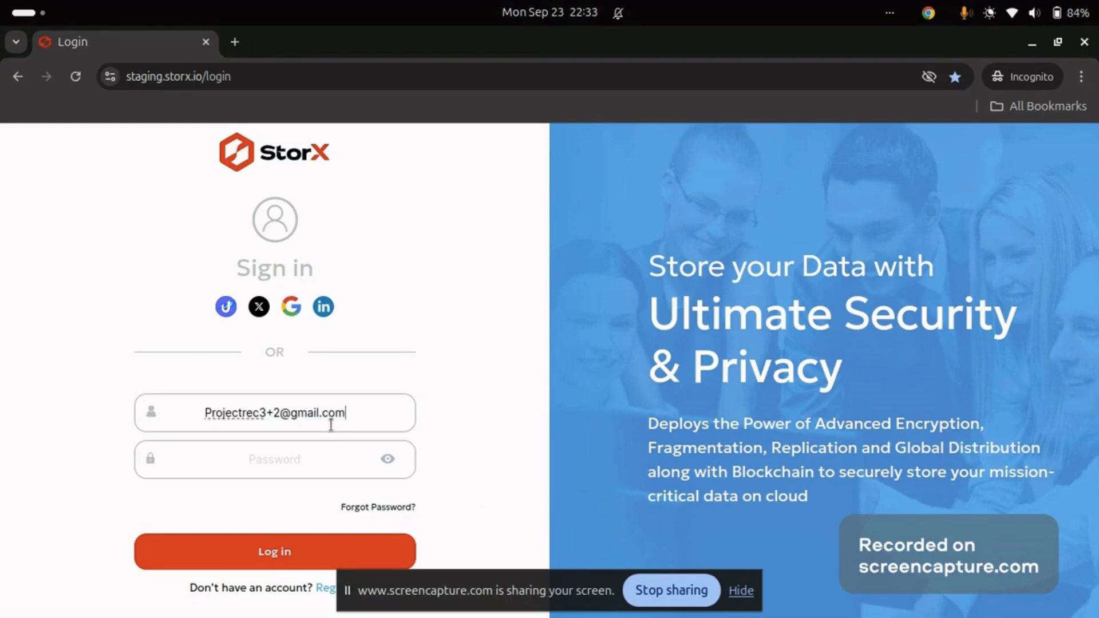
{"action": "key", "text": "Tab"}
{"action": "key", "text": "ctrl+v"}
{"action": "left_click", "coordinate": [292, 560]}
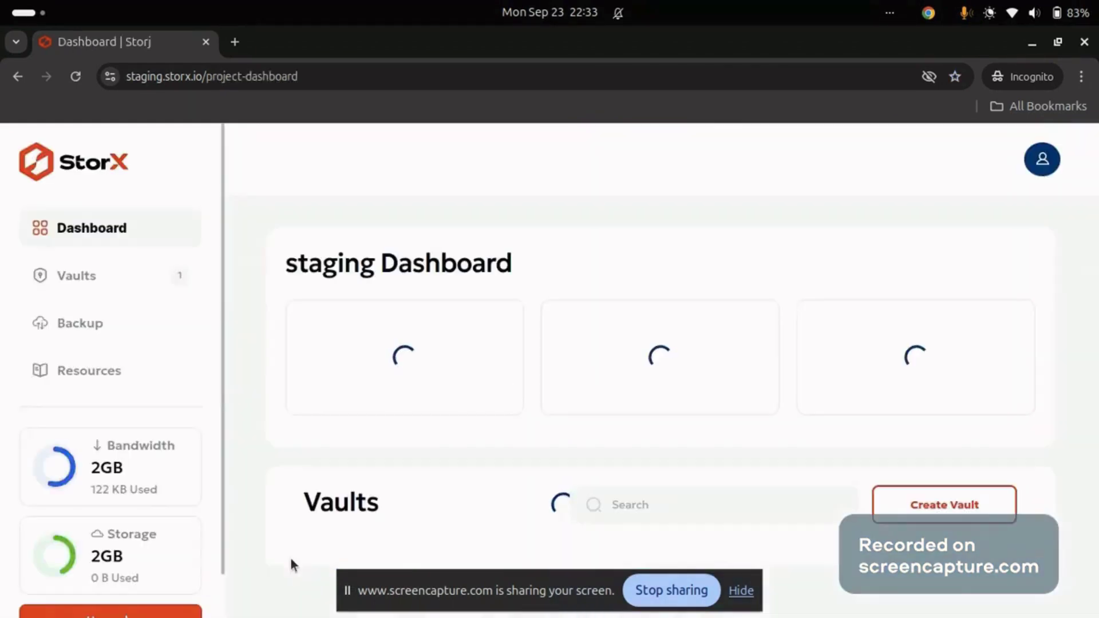
{"action": "scroll", "coordinate": [574, 489], "scroll_direction": "down", "scroll_amount": 2}
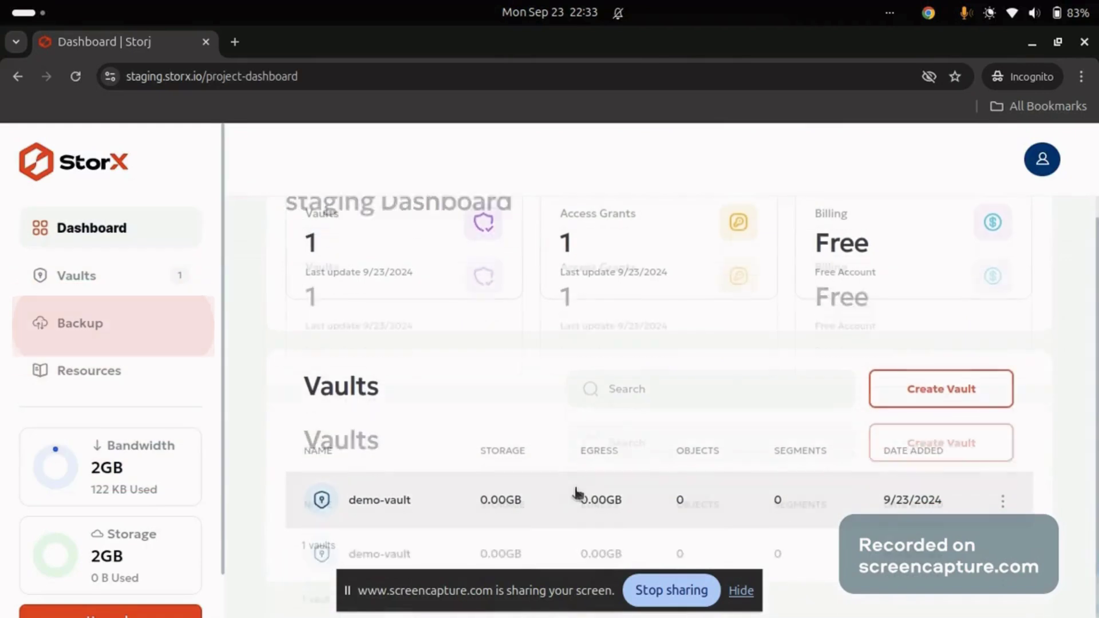
{"action": "left_click", "coordinate": [124, 329]}
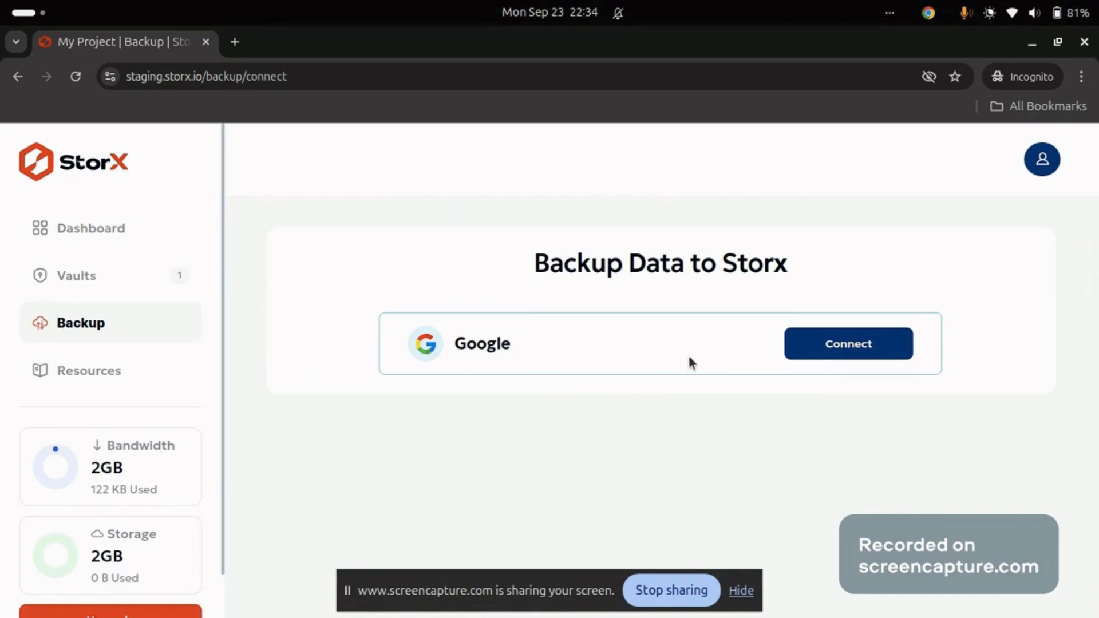
Start the Google connection and enter the encryption passphrase
{"action": "left_click", "coordinate": [812, 345]}
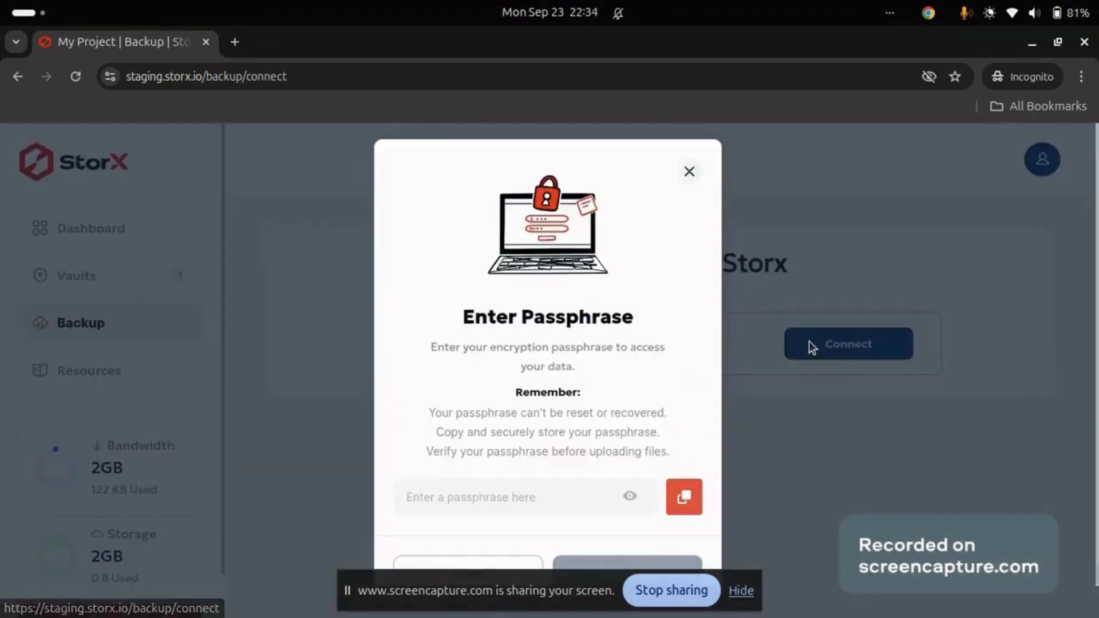
{"action": "left_click", "coordinate": [531, 494]}
{"action": "type", "text": "•"}
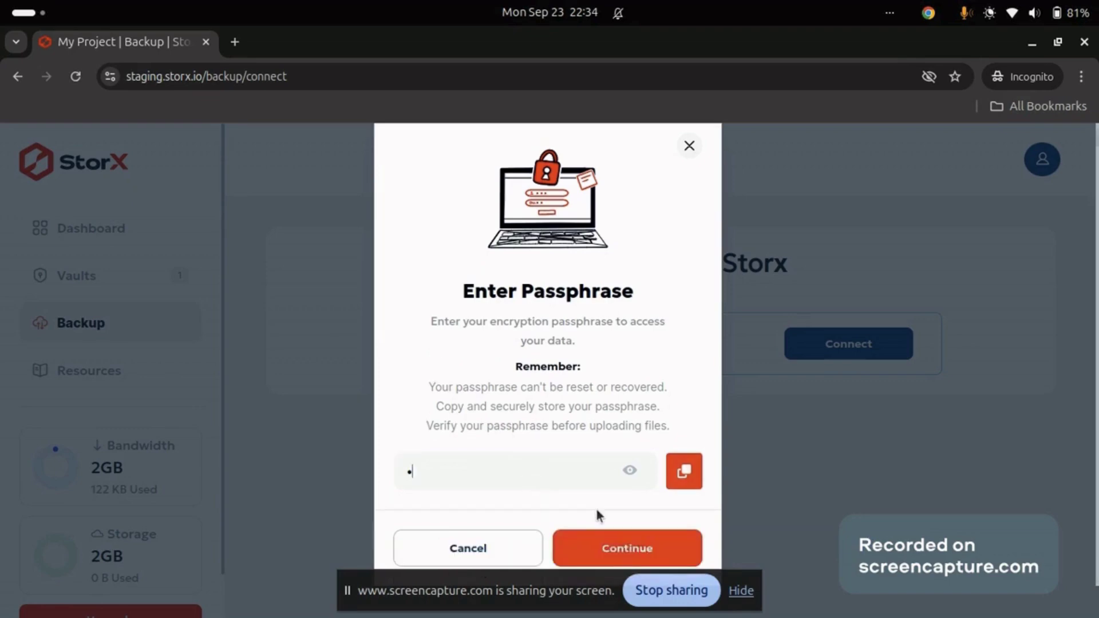
{"action": "left_click", "coordinate": [595, 547]}
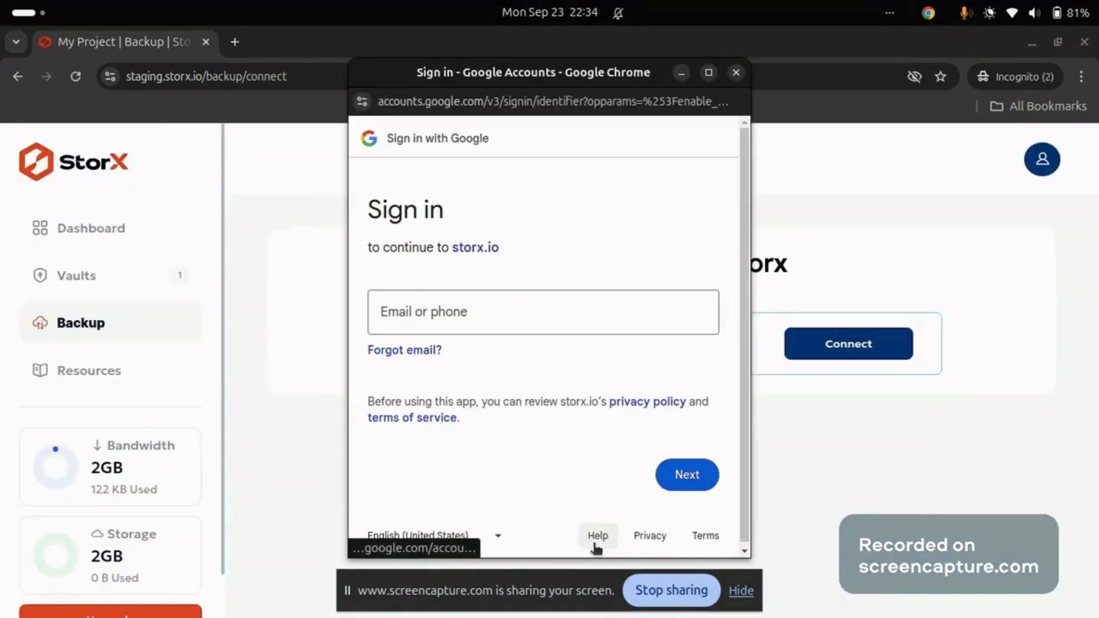
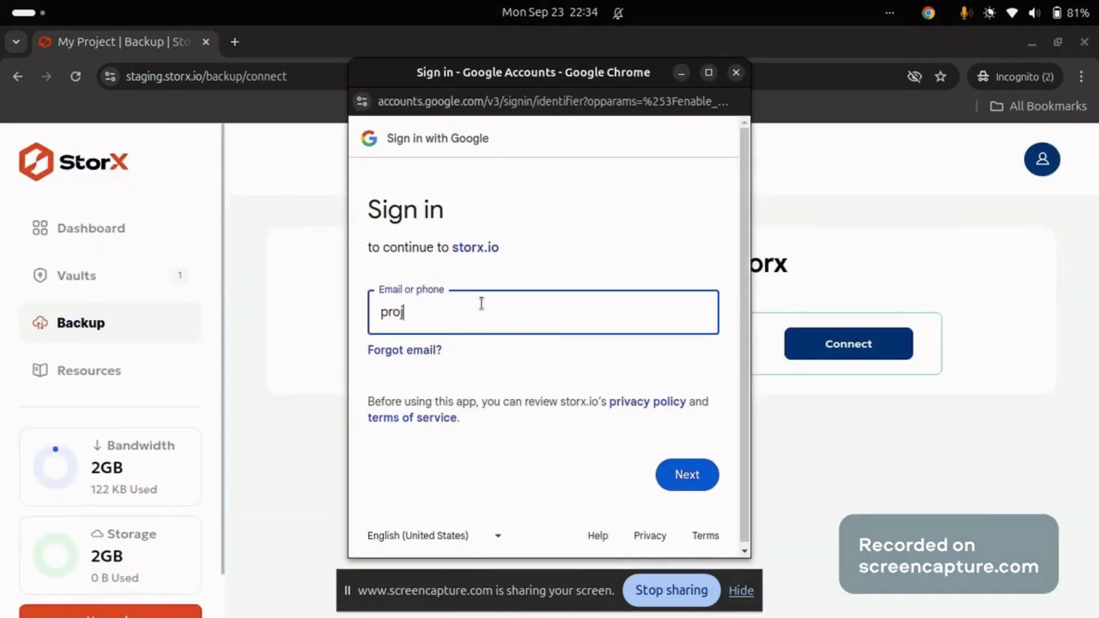
Sign in with the Google account, bypass the unverified-app warning, and grant all data access
{"action": "left_click", "coordinate": [689, 477]}
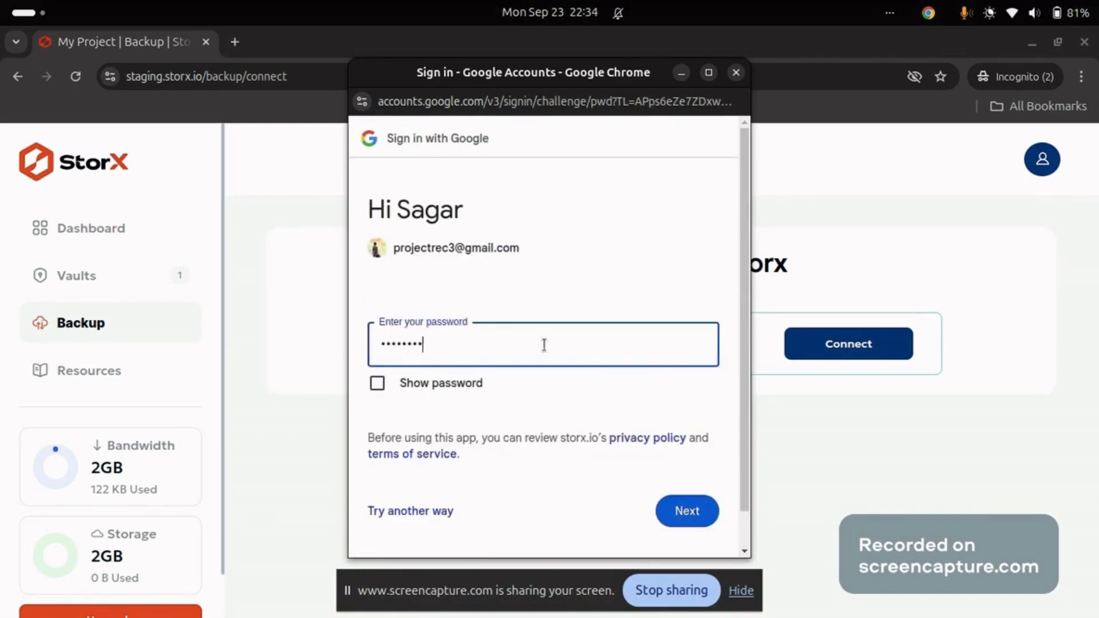
{"action": "left_click", "coordinate": [702, 507]}
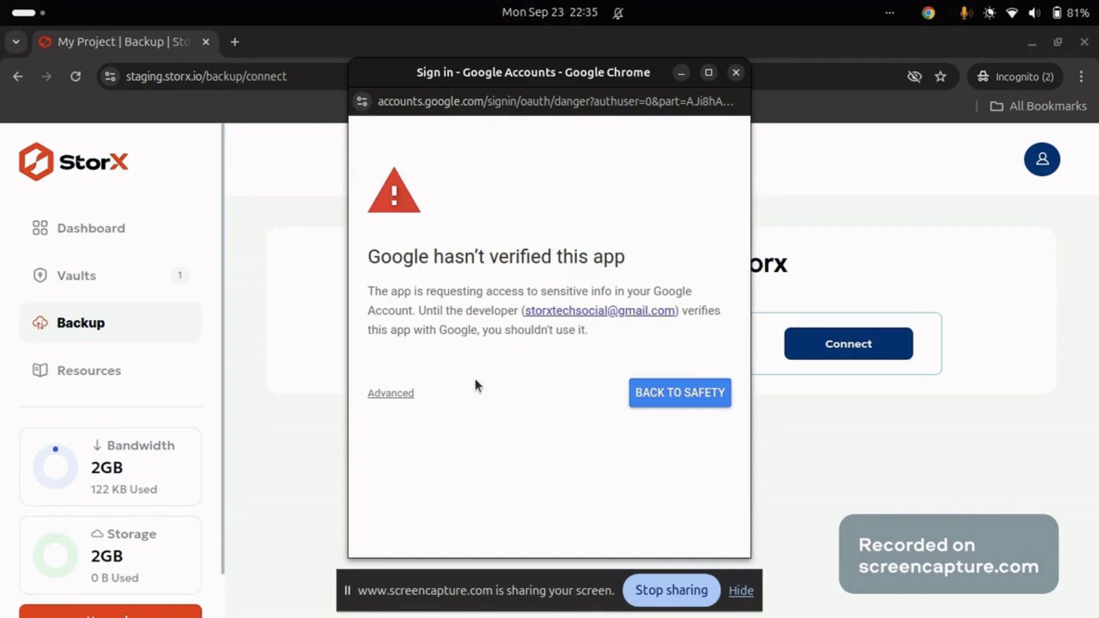
{"action": "left_click", "coordinate": [389, 394]}
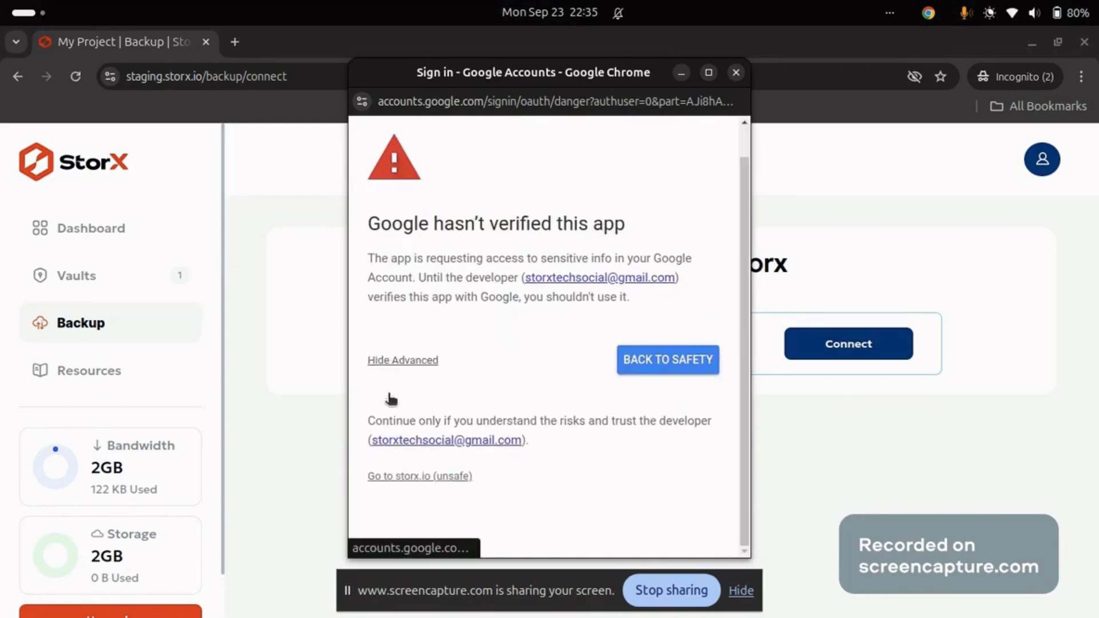
{"action": "left_click", "coordinate": [399, 479]}
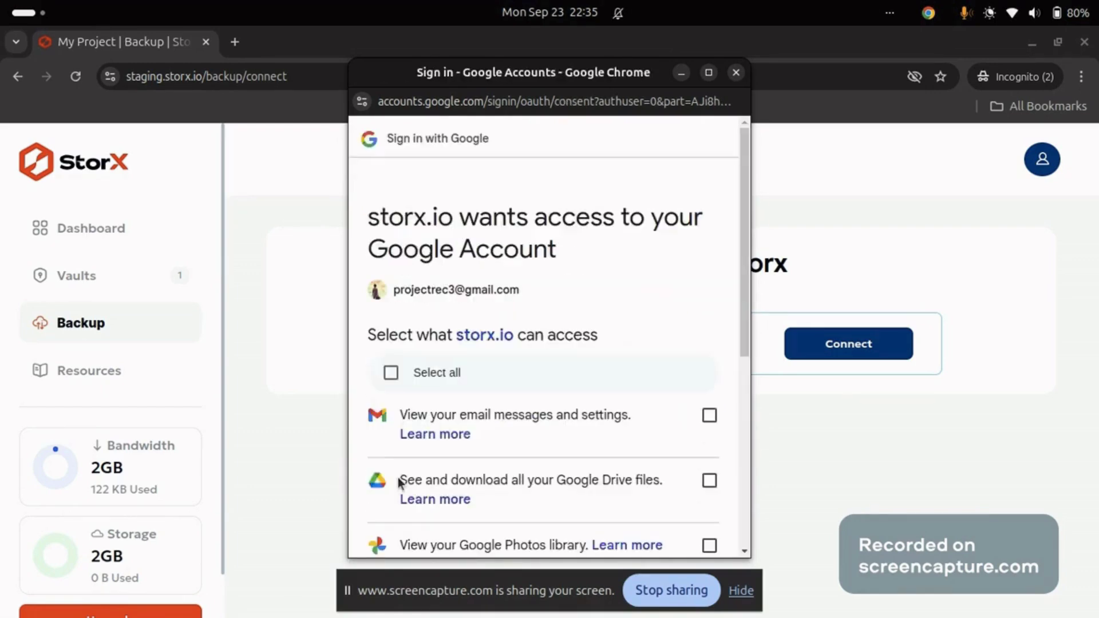
{"action": "scroll", "coordinate": [400, 481], "scroll_direction": "down", "scroll_amount": 3}
{"action": "scroll", "coordinate": [401, 481], "scroll_direction": "up", "scroll_amount": 3}
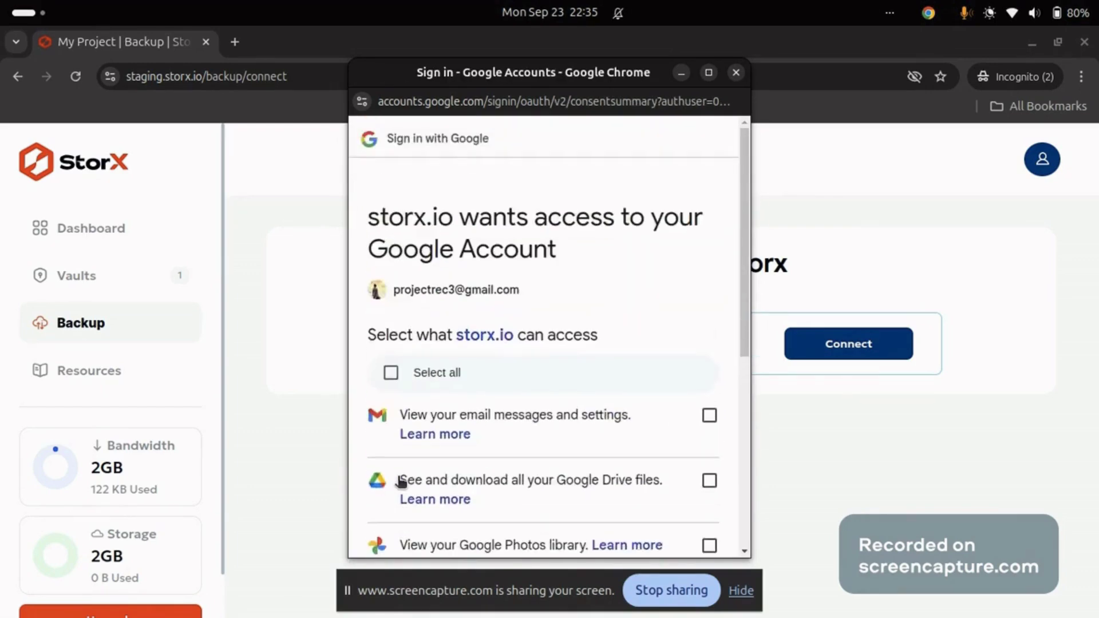
{"action": "left_click", "coordinate": [392, 373]}
{"action": "scroll", "coordinate": [600, 338], "scroll_direction": "down", "scroll_amount": 6}
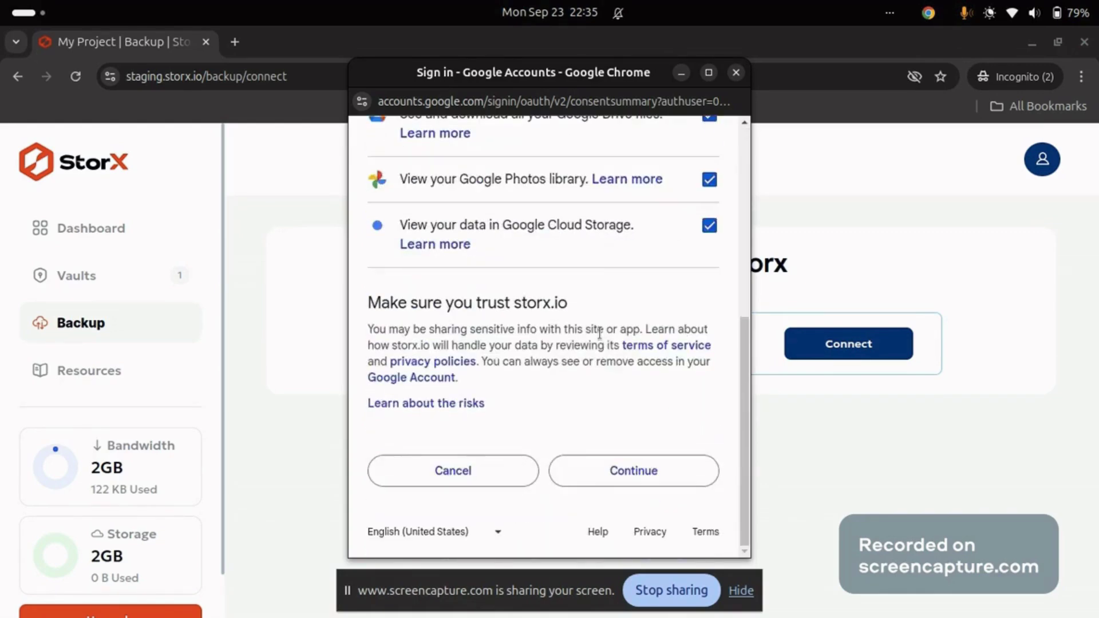
{"action": "left_click", "coordinate": [589, 480]}
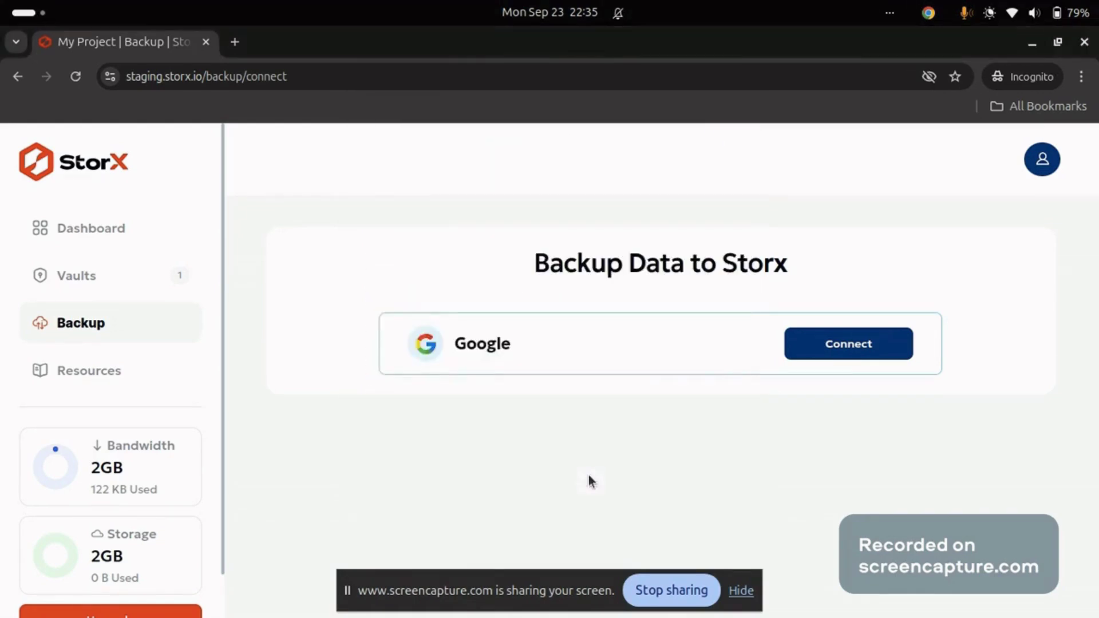
Connect Gmail, select the Link email on page 2 of messages, and upload it
{"action": "scroll", "coordinate": [553, 383], "scroll_direction": "down", "scroll_amount": 2}
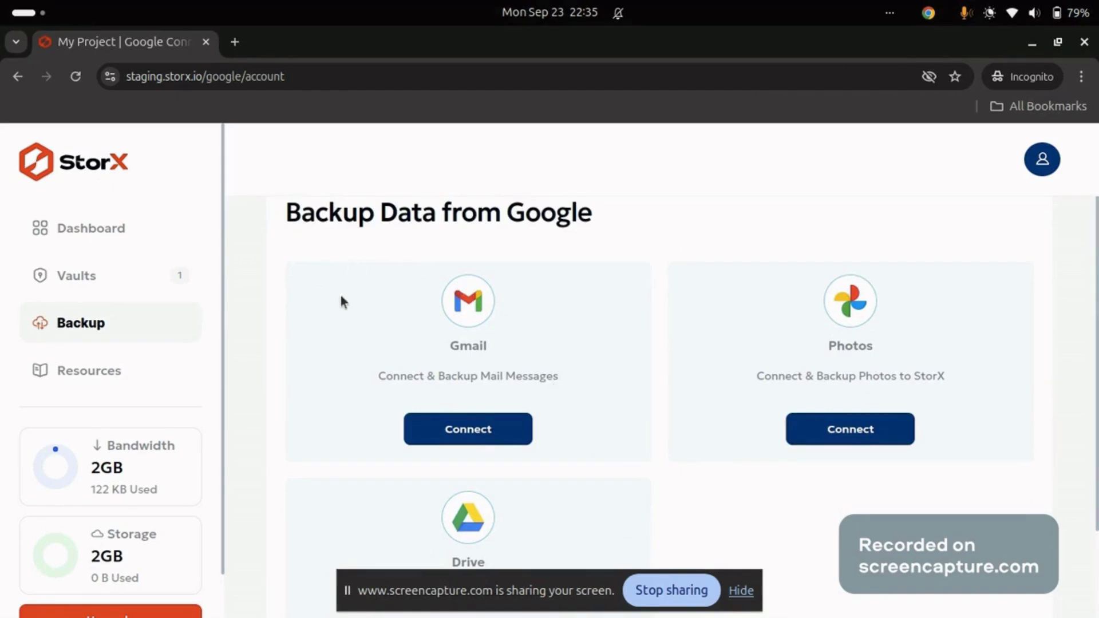
{"action": "scroll", "coordinate": [555, 351], "scroll_direction": "down", "scroll_amount": 1}
{"action": "scroll", "coordinate": [555, 352], "scroll_direction": "up", "scroll_amount": 2}
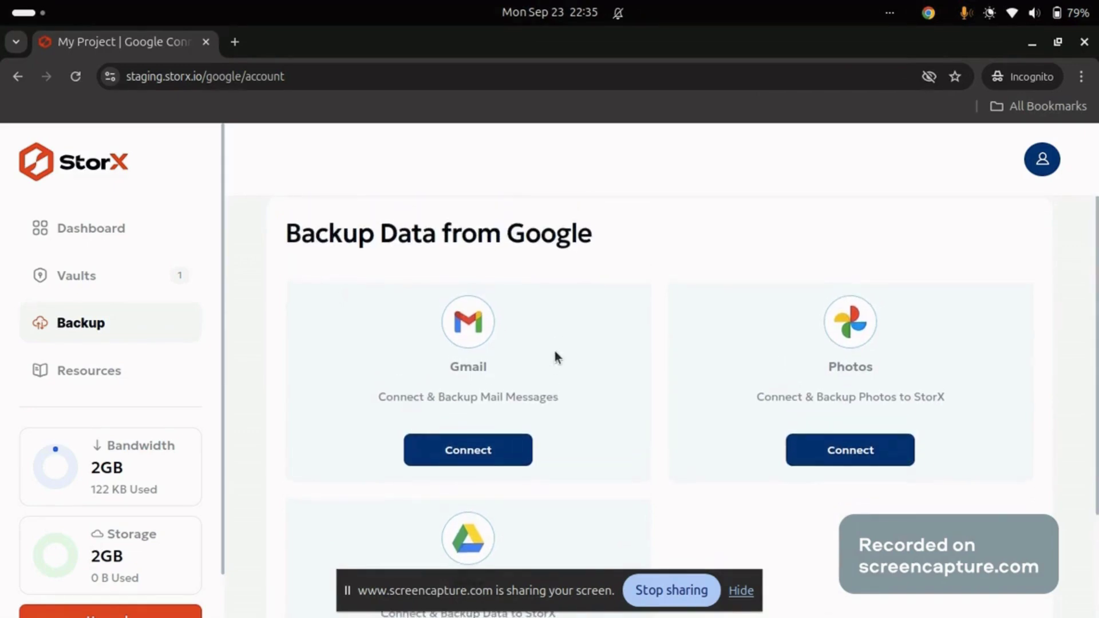
{"action": "scroll", "coordinate": [690, 427], "scroll_direction": "down", "scroll_amount": 5}
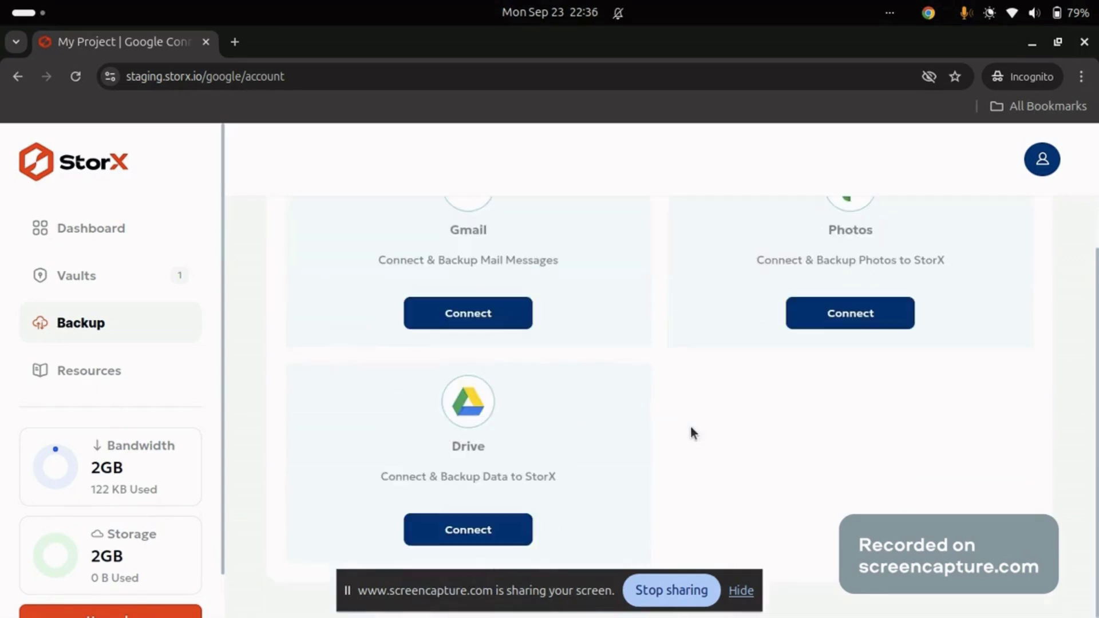
{"action": "left_click", "coordinate": [487, 323]}
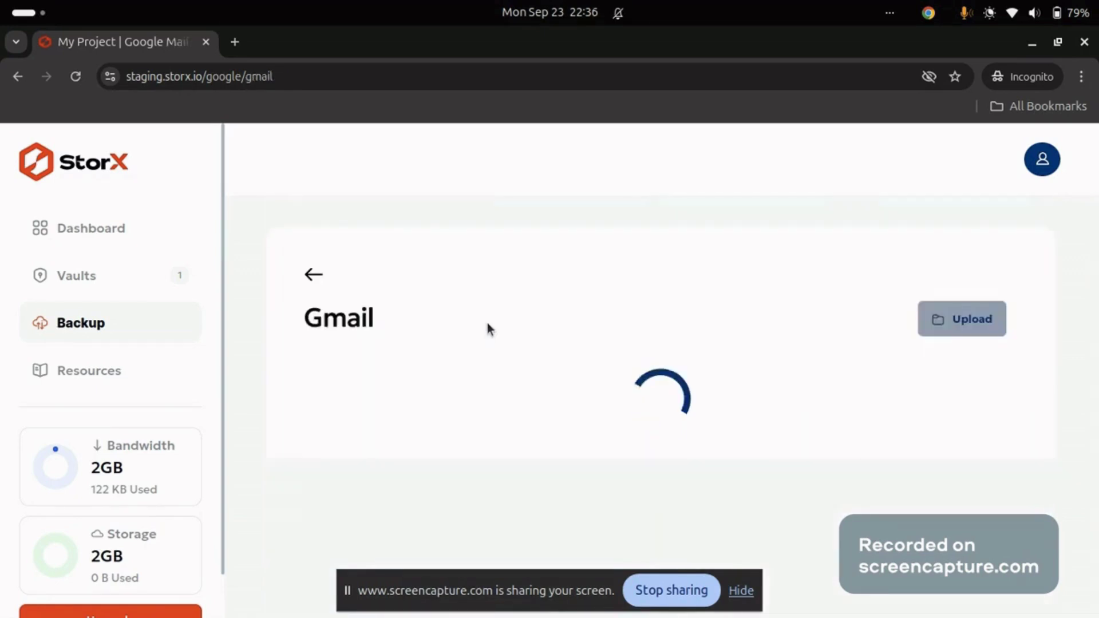
{"action": "scroll", "coordinate": [528, 500], "scroll_direction": "down", "scroll_amount": 5}
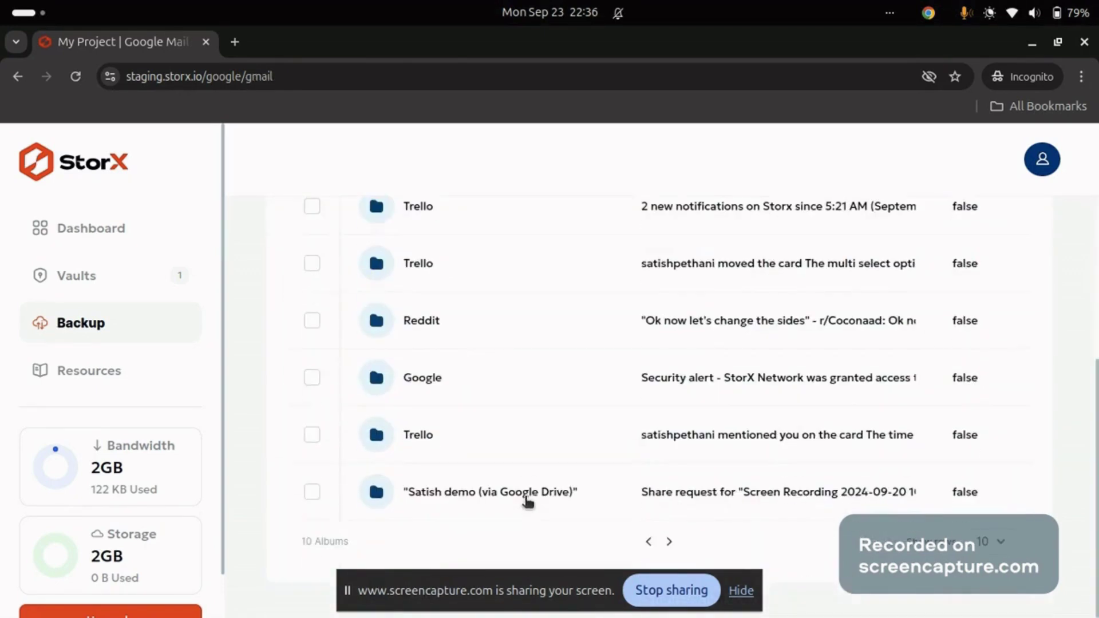
{"action": "left_click", "coordinate": [669, 542]}
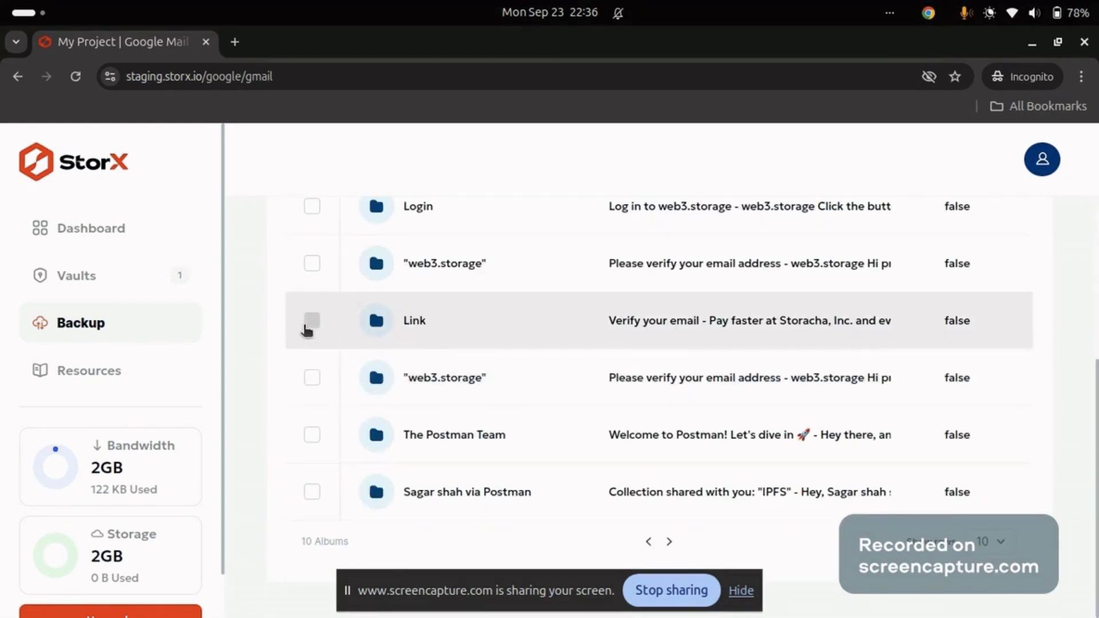
{"action": "left_click", "coordinate": [311, 322]}
{"action": "scroll", "coordinate": [497, 319], "scroll_direction": "up", "scroll_amount": 6}
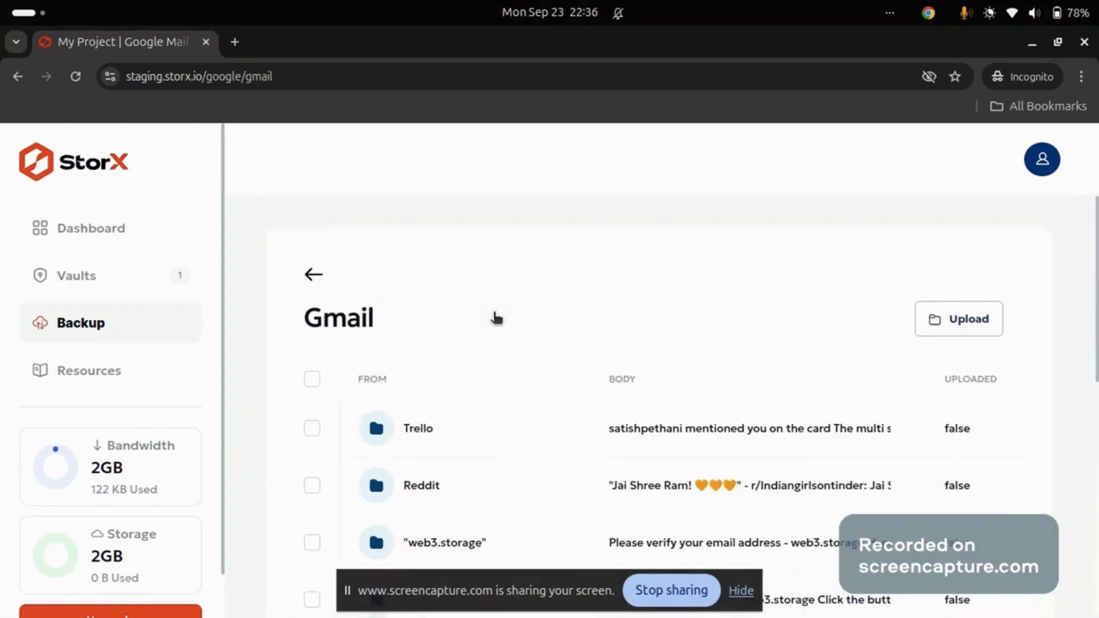
{"action": "left_click", "coordinate": [980, 317]}
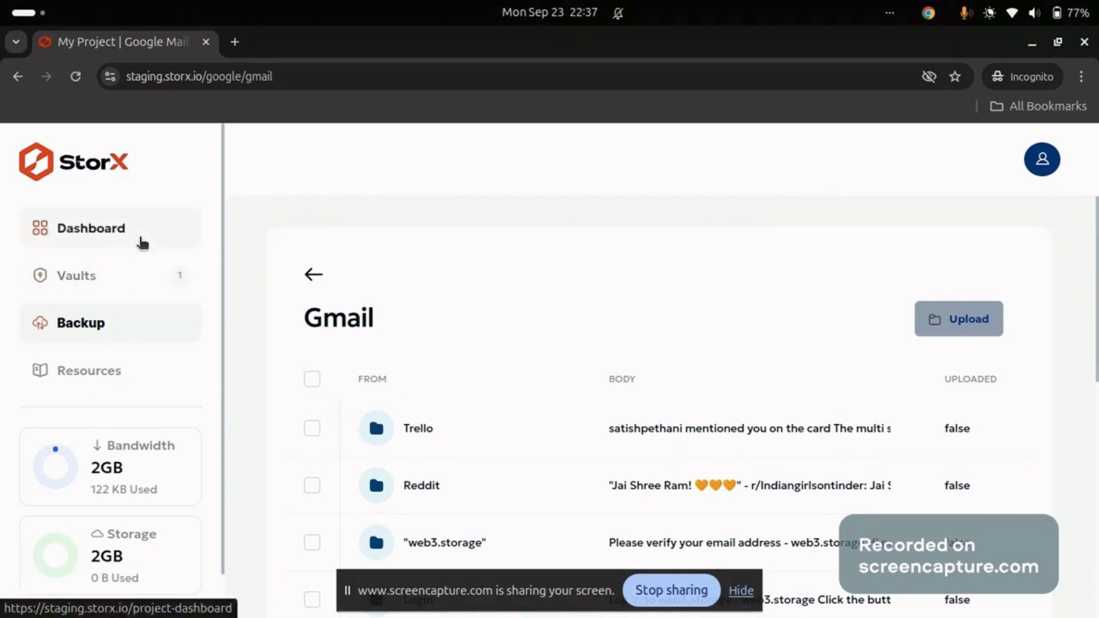
Unlock the gmail vault with its passphrase and open the backed-up Link email's action menu
{"action": "left_click", "coordinate": [314, 275]}
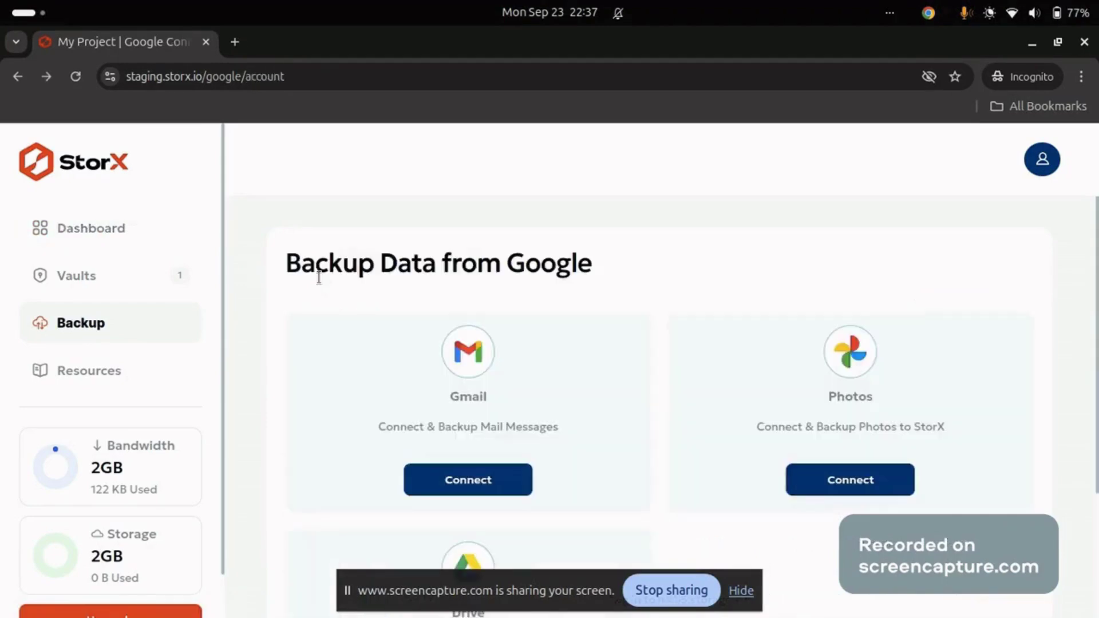
{"action": "left_click", "coordinate": [122, 229]}
{"action": "scroll", "coordinate": [412, 353], "scroll_direction": "down", "scroll_amount": 3}
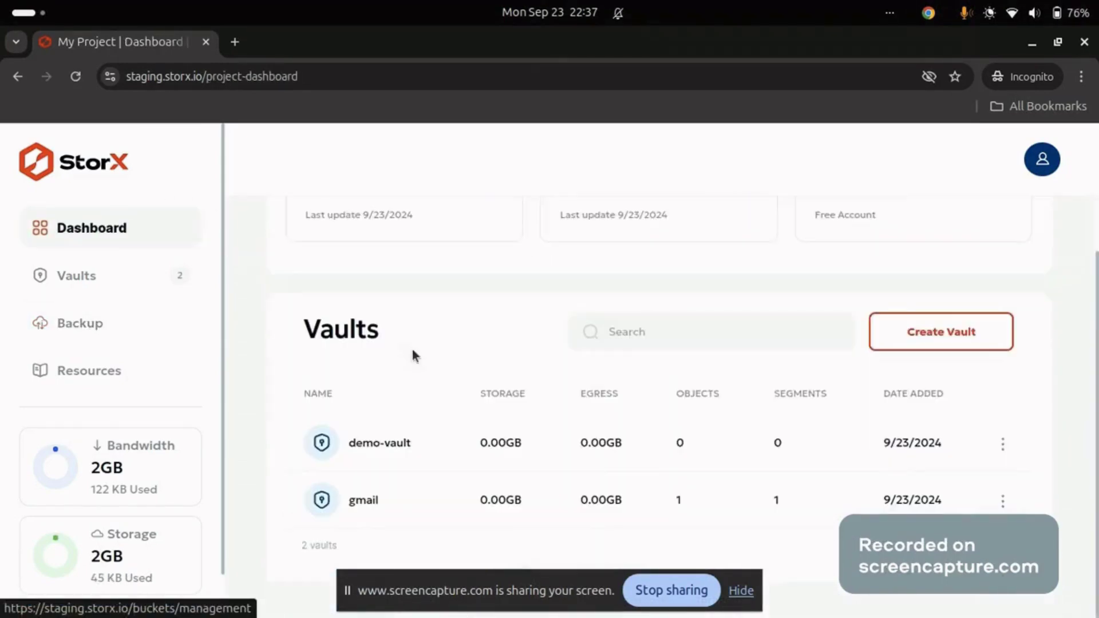
{"action": "left_click", "coordinate": [354, 512]}
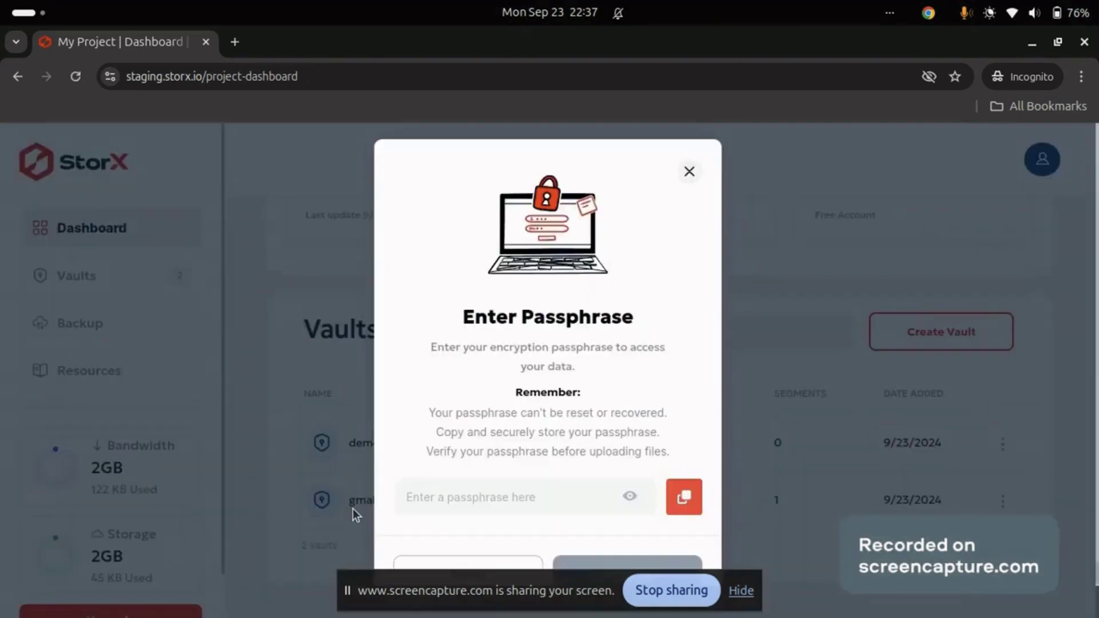
{"action": "left_click", "coordinate": [442, 496]}
{"action": "type", "text": "a"}
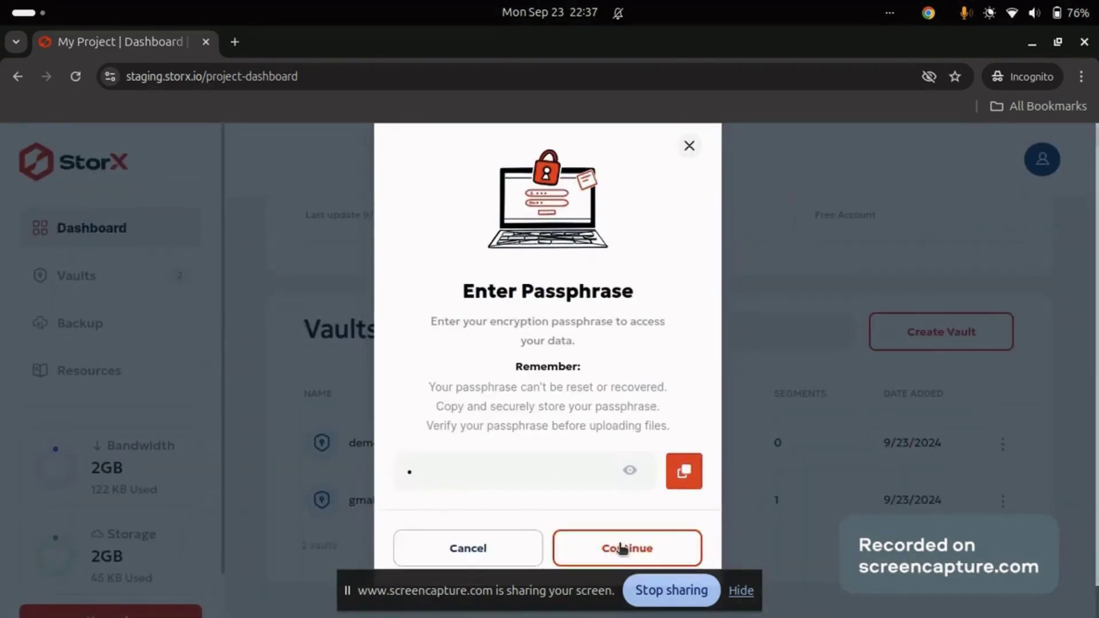
{"action": "left_click", "coordinate": [623, 549]}
{"action": "left_click", "coordinate": [1015, 423]}
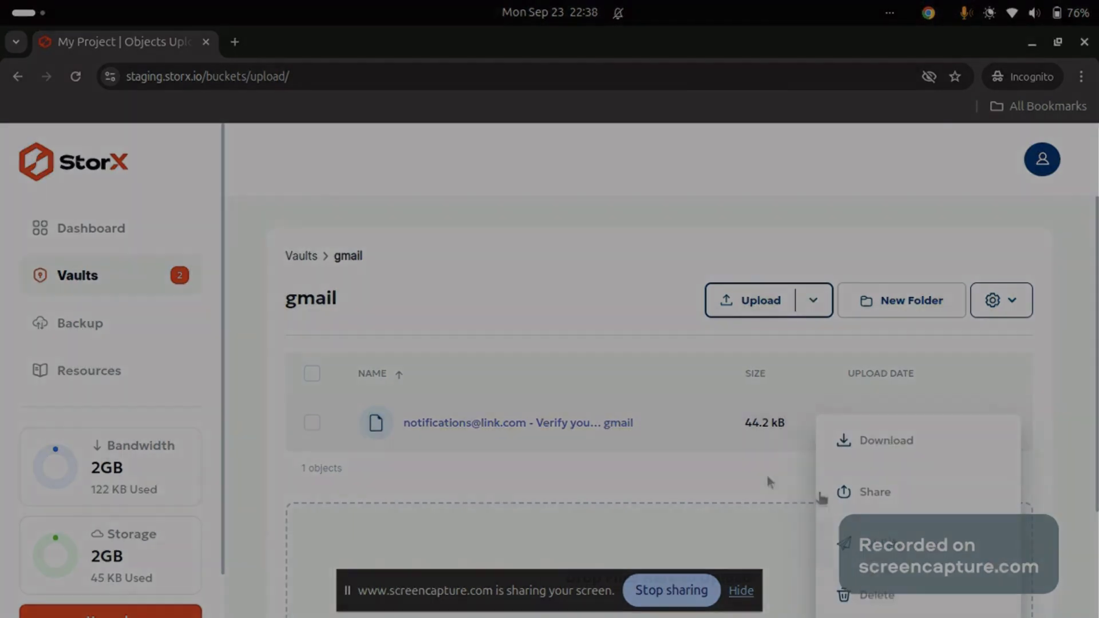
Leave the gmail vault and connect Google Photos as the backup source
{"action": "left_click", "coordinate": [522, 381]}
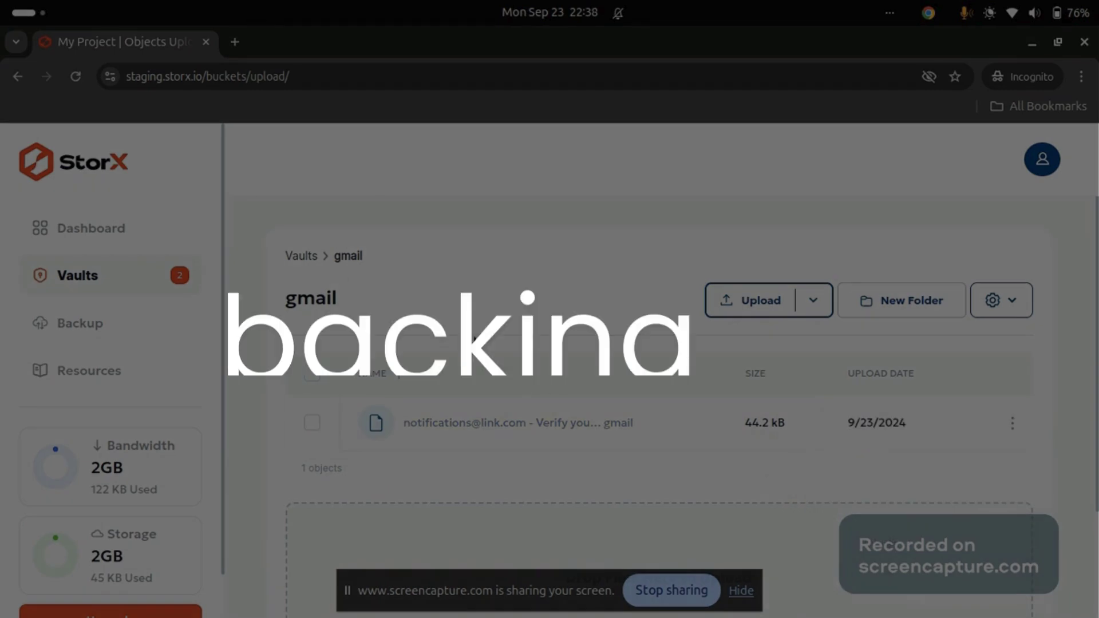
{"action": "left_click", "coordinate": [294, 259]}
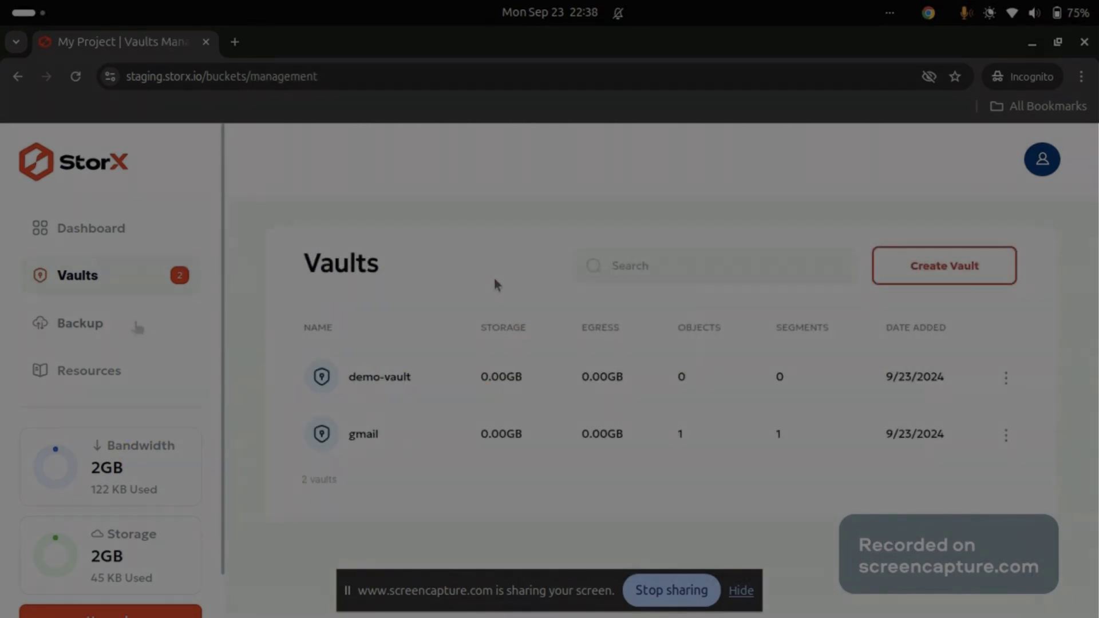
{"action": "left_click", "coordinate": [135, 324]}
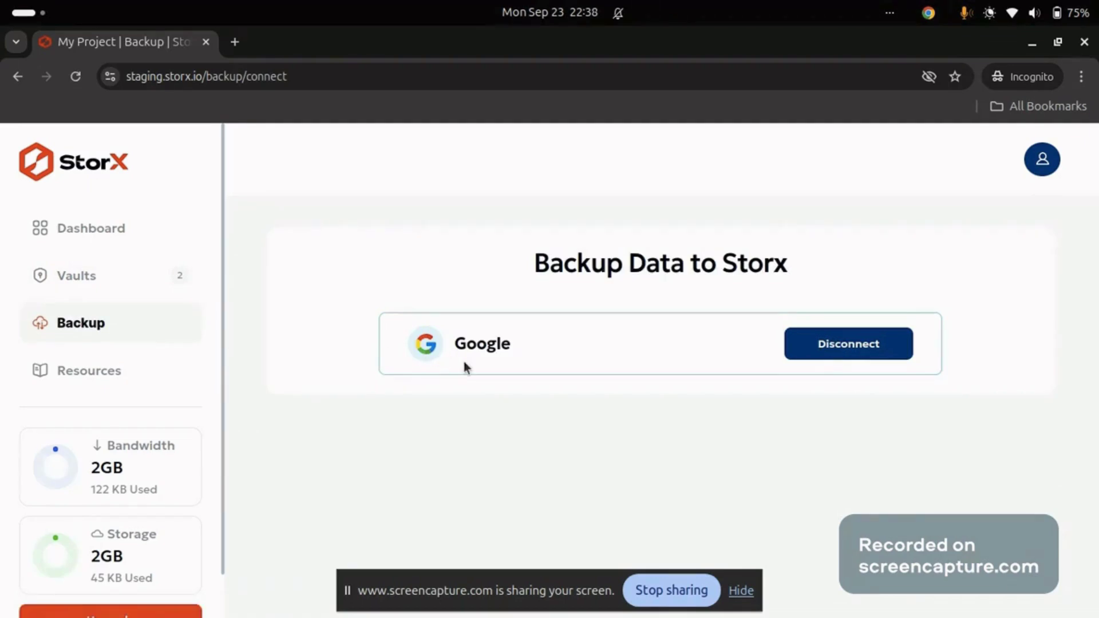
{"action": "left_click", "coordinate": [524, 363]}
{"action": "left_click", "coordinate": [833, 321]}
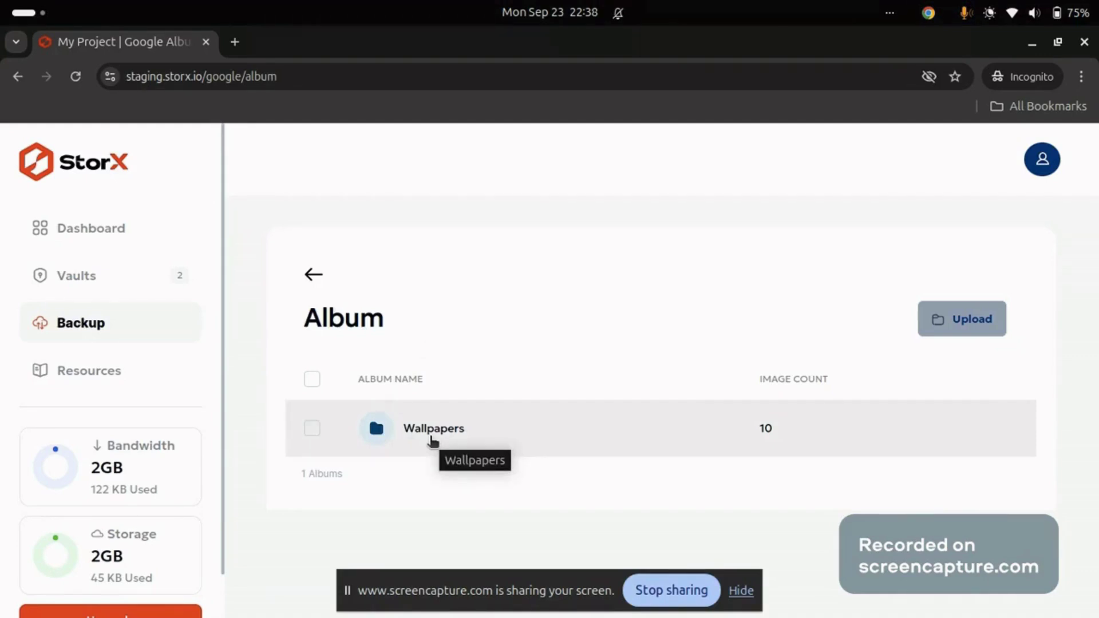
Upload image-2.jpg from the Wallpapers album, then return to the dashboard
{"action": "left_click", "coordinate": [430, 434]}
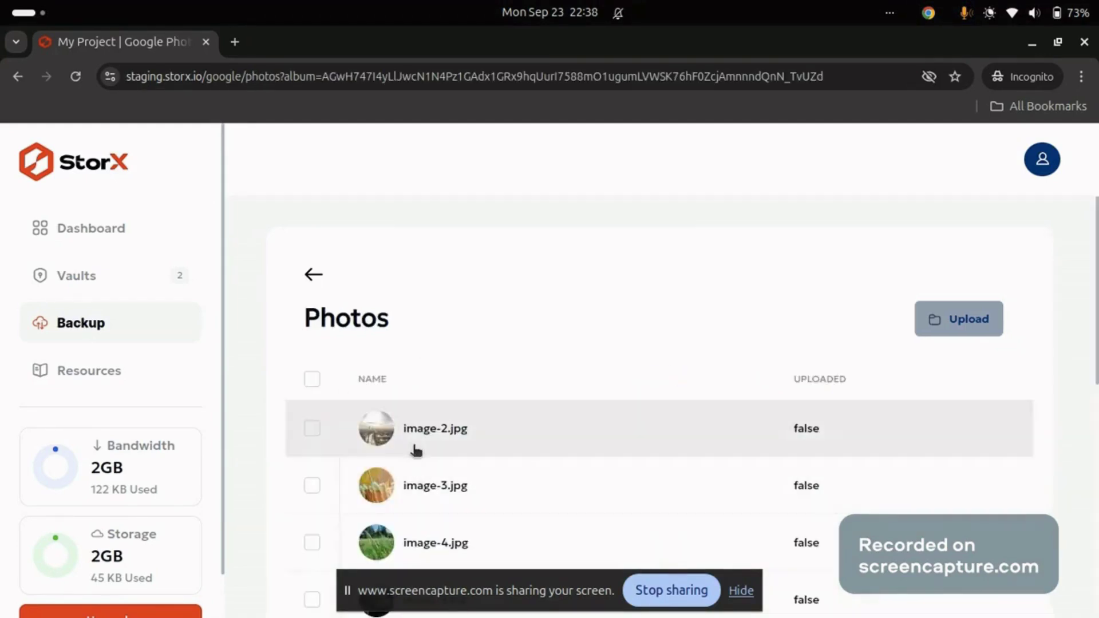
{"action": "left_click", "coordinate": [312, 429]}
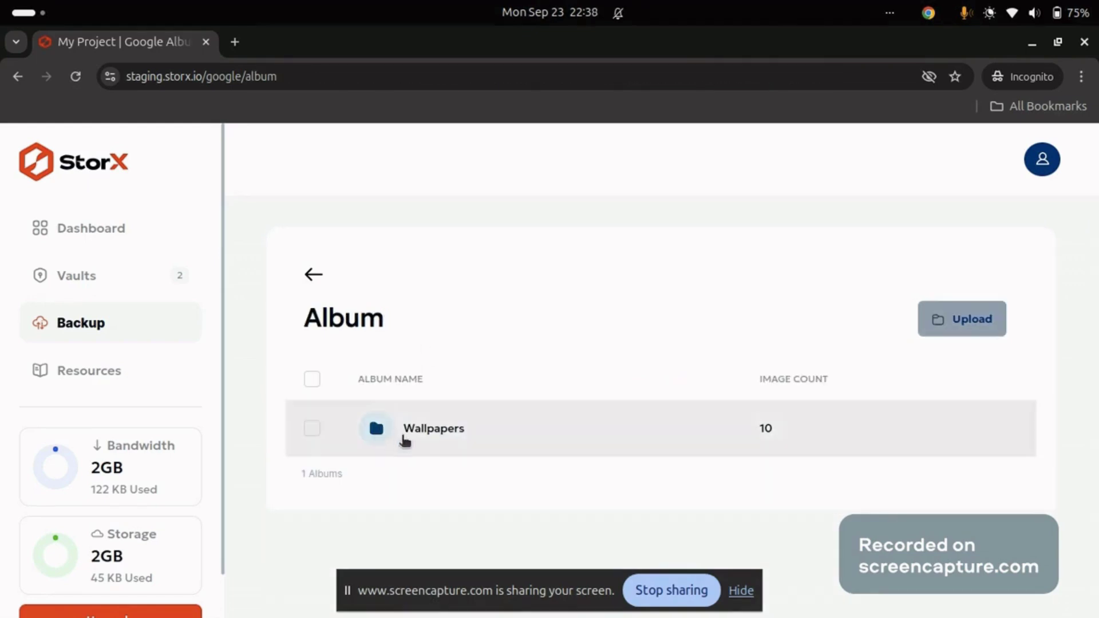
{"action": "left_click", "coordinate": [434, 429]}
{"action": "left_click", "coordinate": [934, 320]}
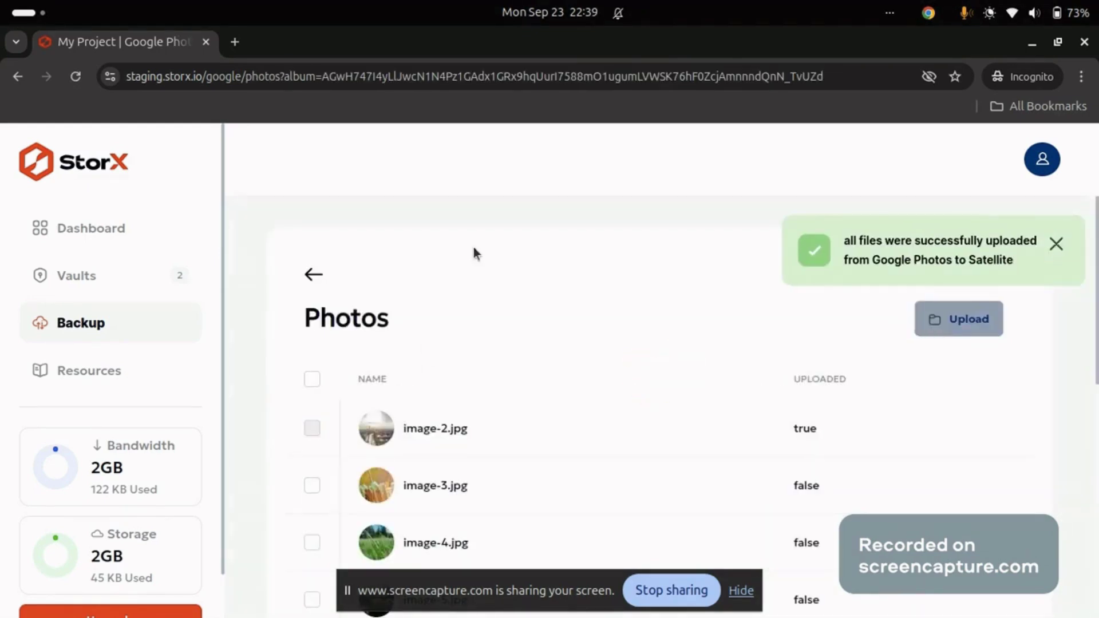
{"action": "left_click", "coordinate": [318, 275]}
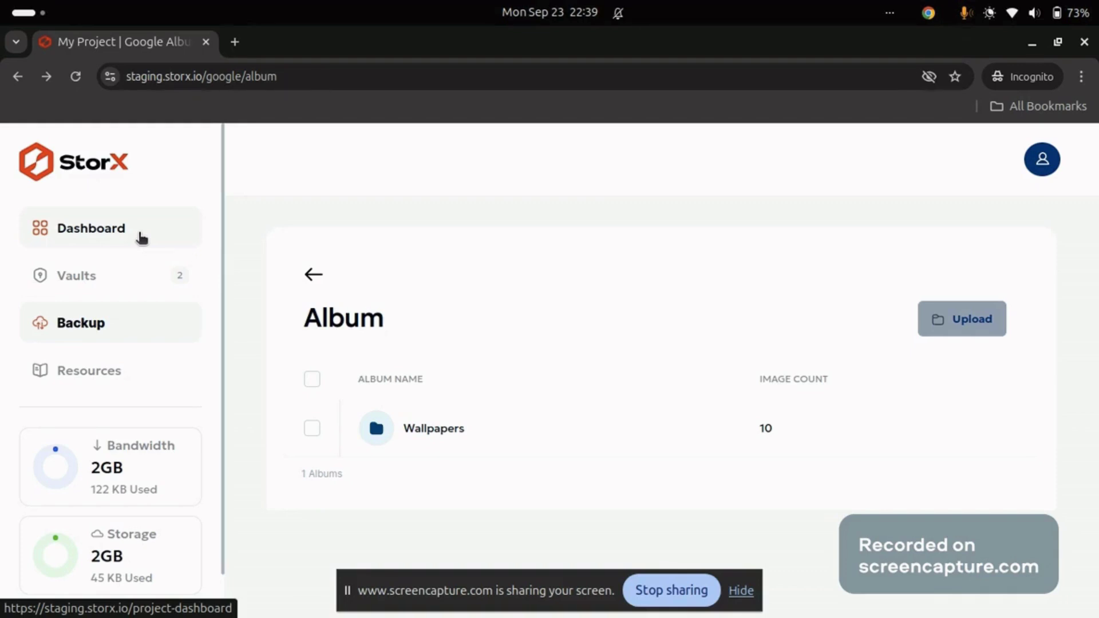
{"action": "left_click", "coordinate": [141, 237]}
Unlock the google-photos vault, check image-2.jpg's actions, and return to the Vaults list
{"action": "scroll", "coordinate": [435, 372], "scroll_direction": "down", "scroll_amount": 4}
{"action": "left_click", "coordinate": [104, 279]}
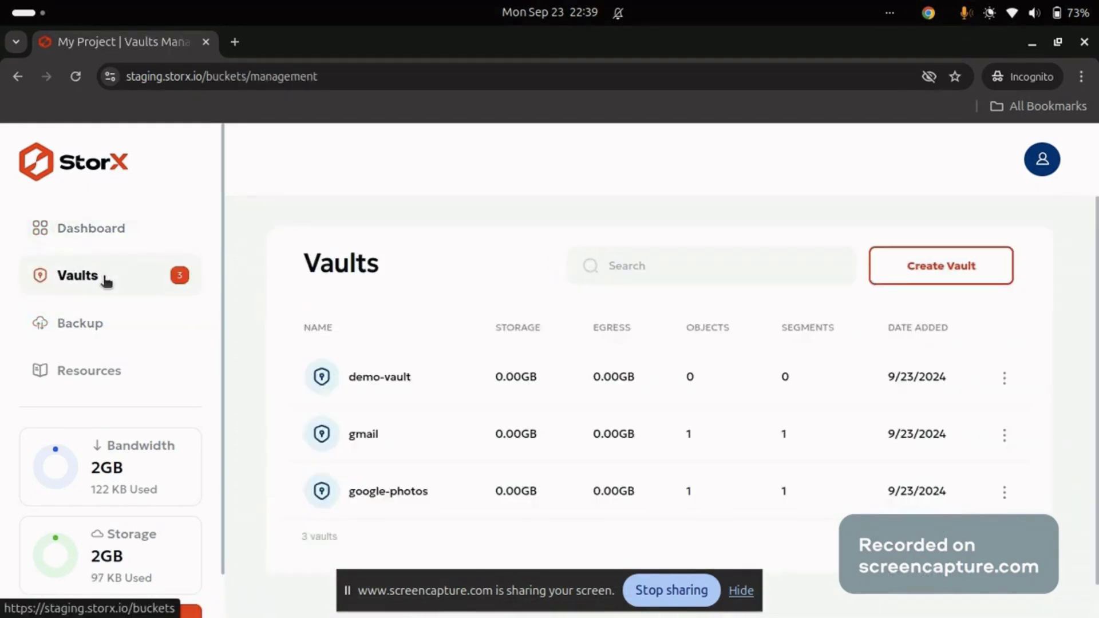
{"action": "left_click", "coordinate": [396, 493]}
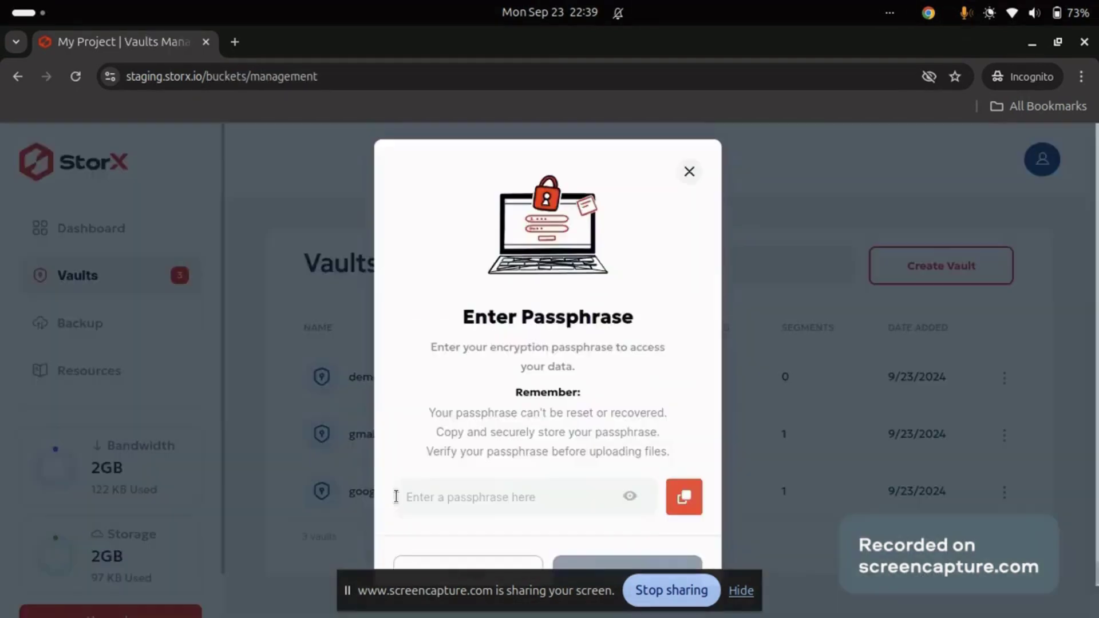
{"action": "left_click", "coordinate": [440, 494]}
{"action": "type", "text": "a"}
{"action": "left_click", "coordinate": [618, 558]}
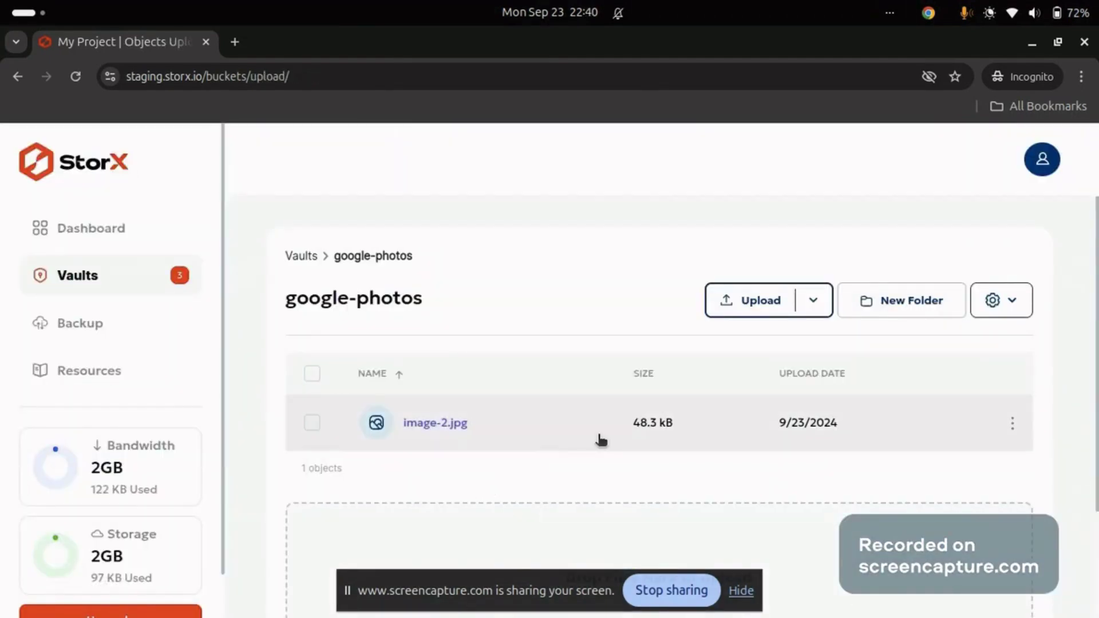
{"action": "left_click", "coordinate": [1011, 425]}
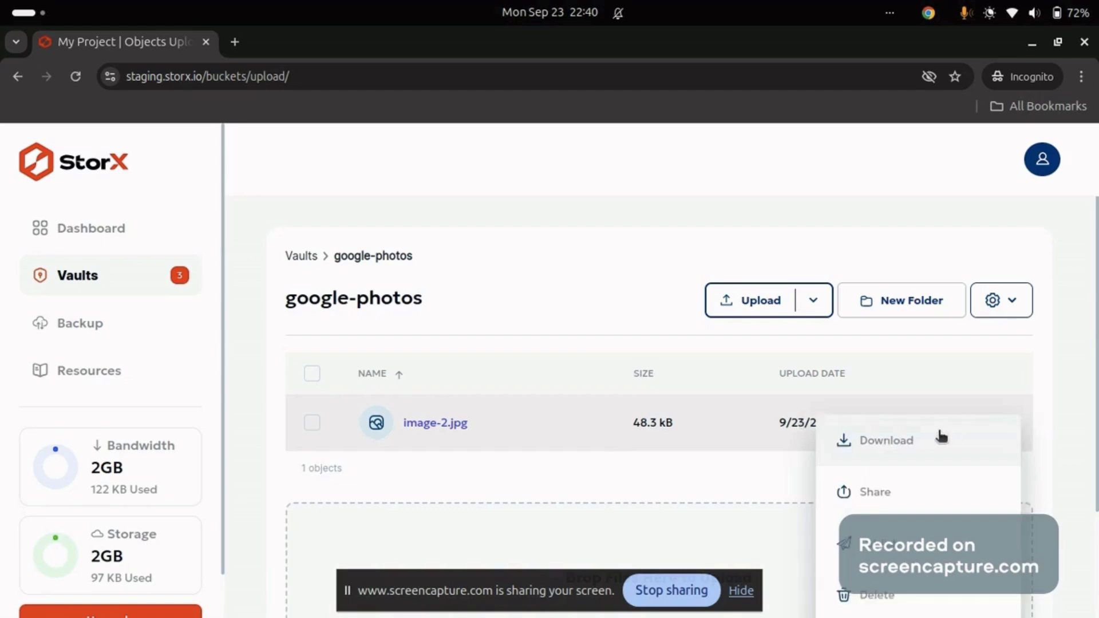
{"action": "left_click", "coordinate": [906, 554]}
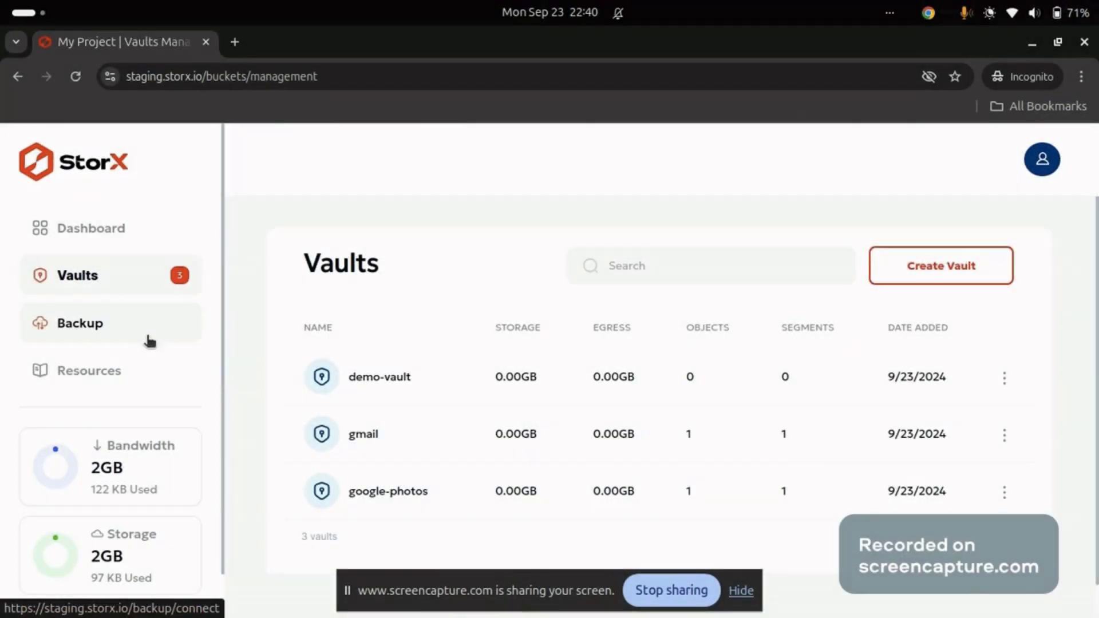
Connect Google Drive and upload big_buck_bunny_720p_1mb.mp4 from the 'Dummy video for testing' folder
{"action": "left_click", "coordinate": [150, 341]}
{"action": "left_click", "coordinate": [658, 349]}
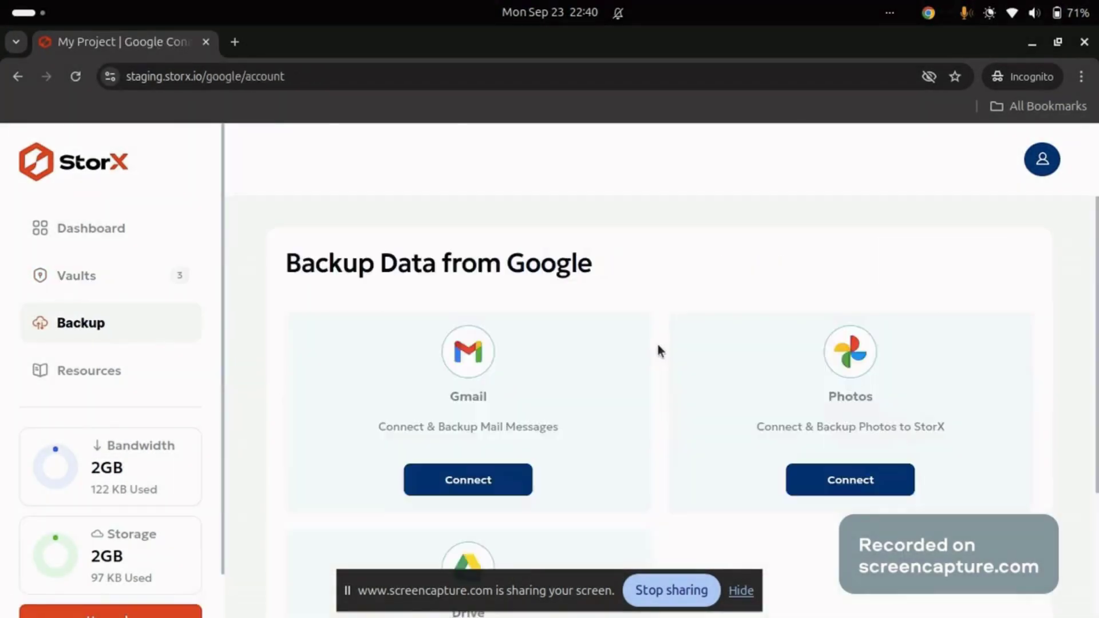
{"action": "scroll", "coordinate": [580, 471], "scroll_direction": "down", "scroll_amount": 3}
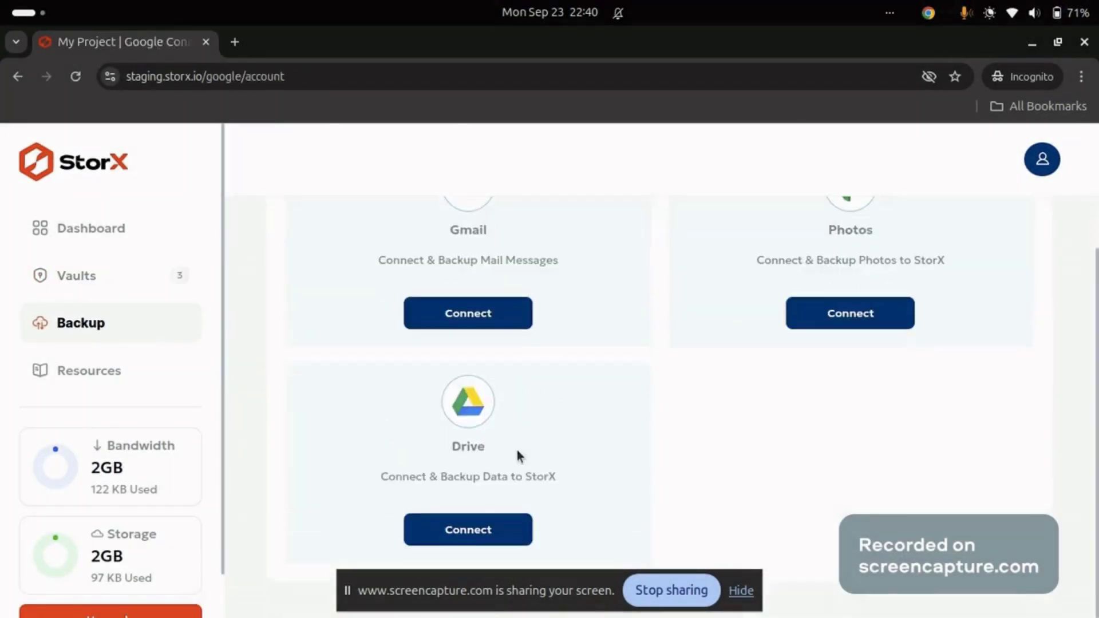
{"action": "left_click", "coordinate": [473, 530]}
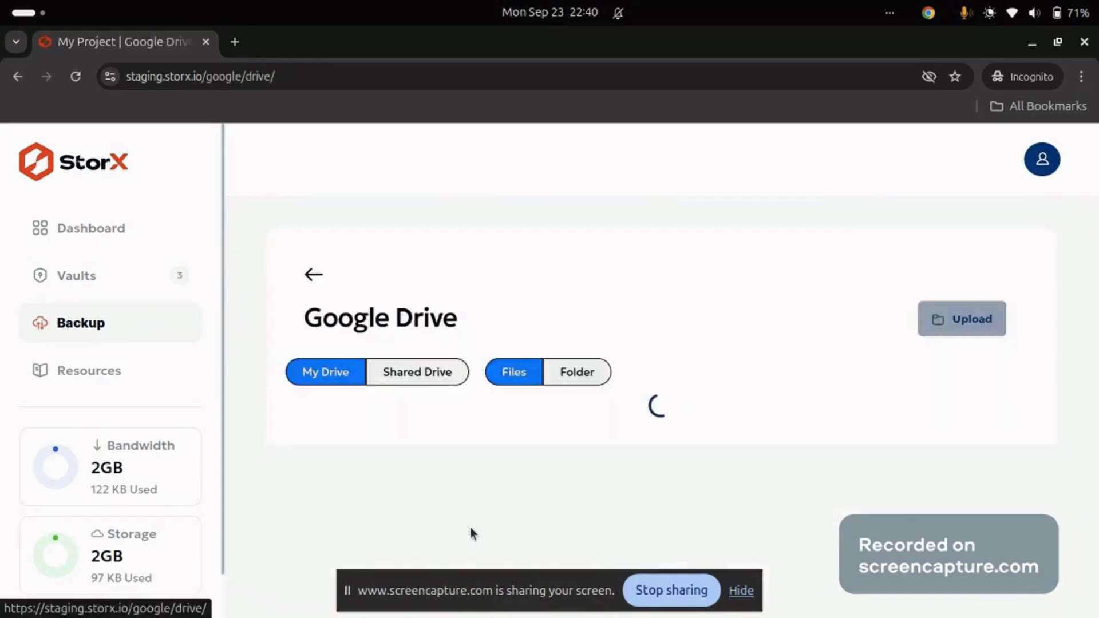
{"action": "scroll", "coordinate": [473, 531], "scroll_direction": "down", "scroll_amount": 2}
{"action": "left_click", "coordinate": [461, 509]}
{"action": "scroll", "coordinate": [424, 438], "scroll_direction": "down", "scroll_amount": 1}
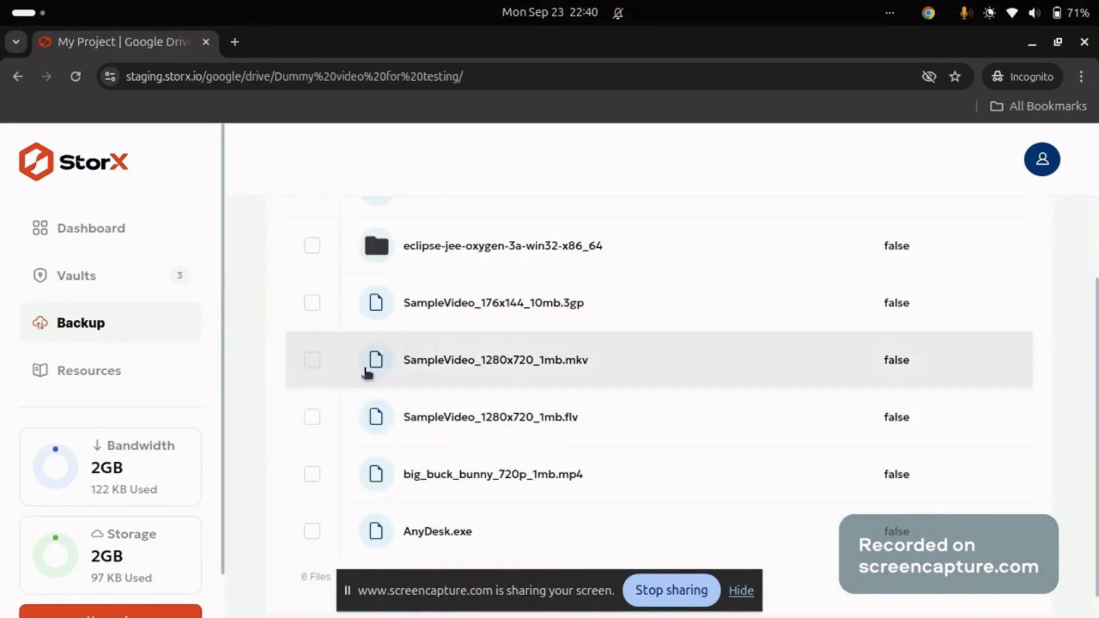
{"action": "left_click", "coordinate": [312, 474]}
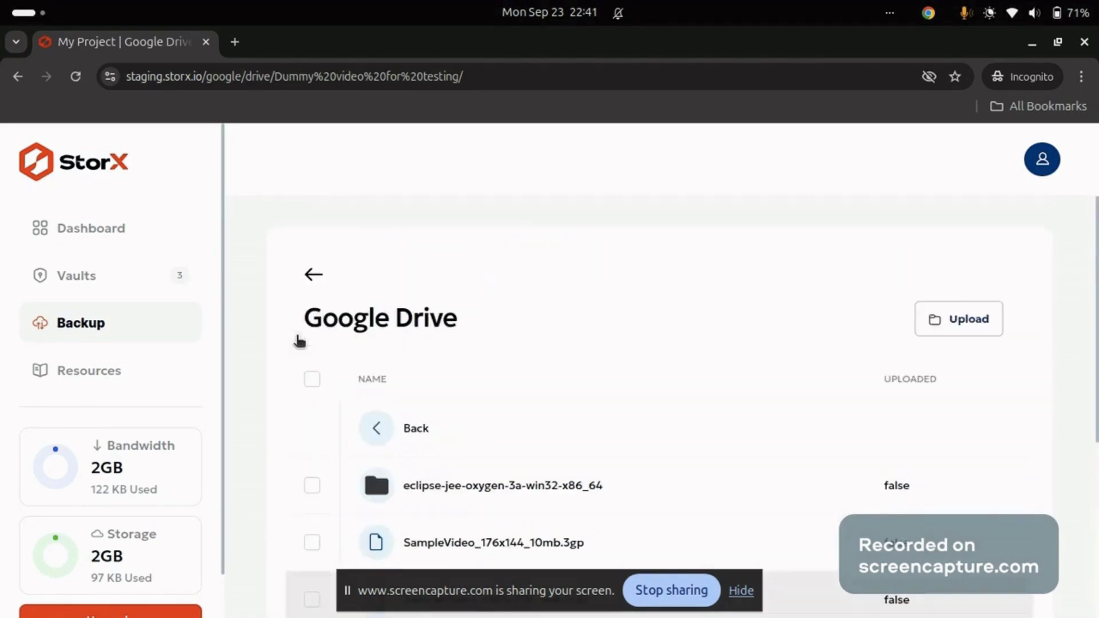
{"action": "left_click", "coordinate": [968, 333]}
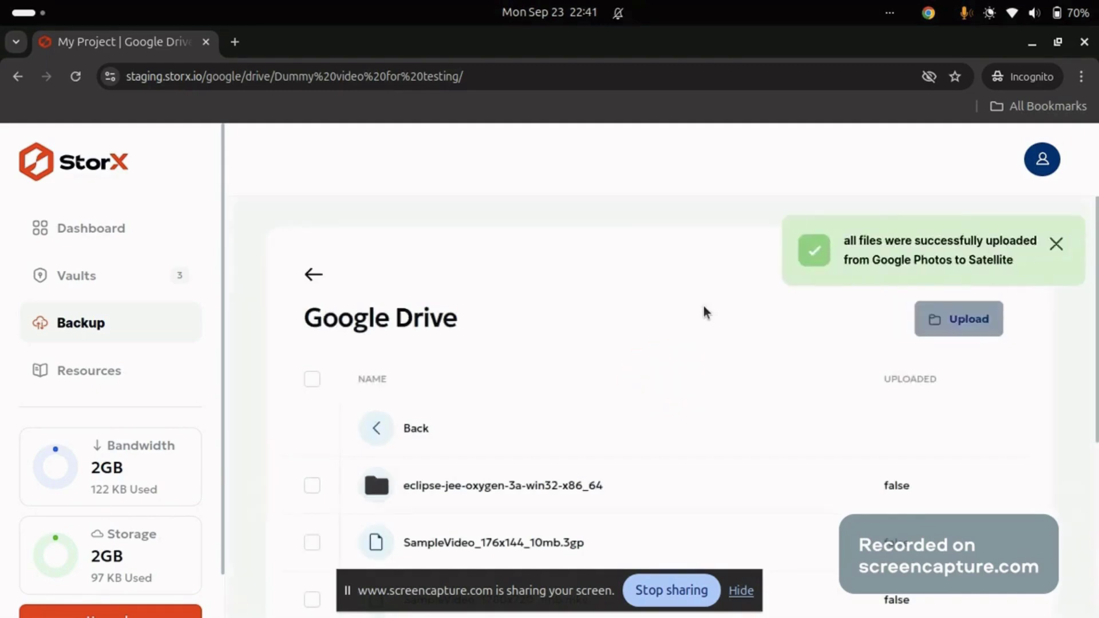
Unlock a vault from the vault list with its passphrase
{"action": "left_click", "coordinate": [105, 279]}
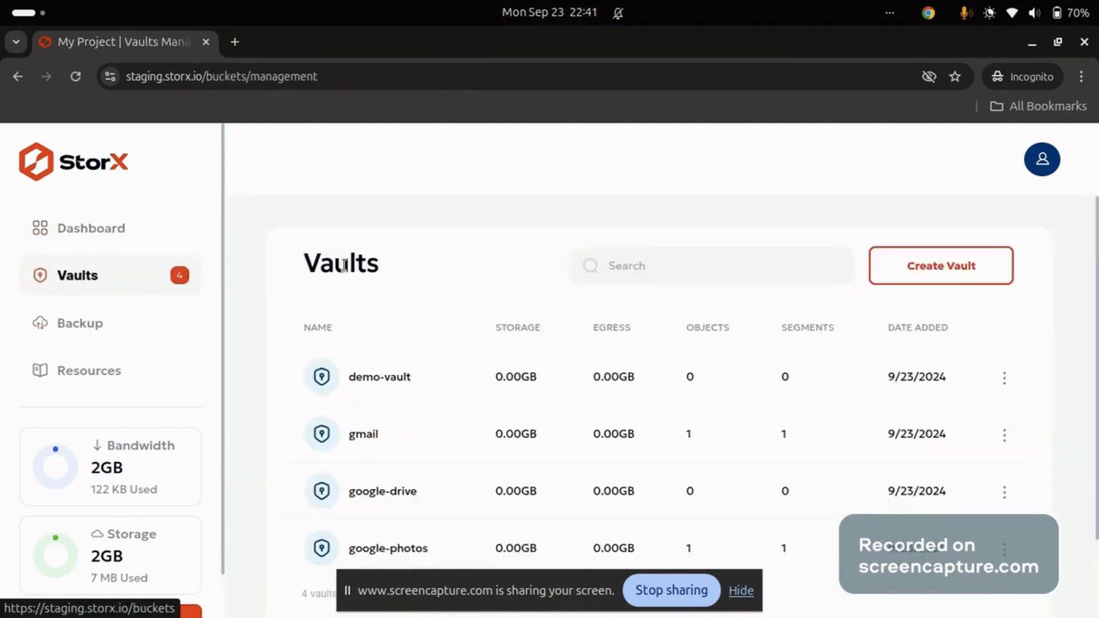
{"action": "scroll", "coordinate": [410, 363], "scroll_direction": "down", "scroll_amount": 5}
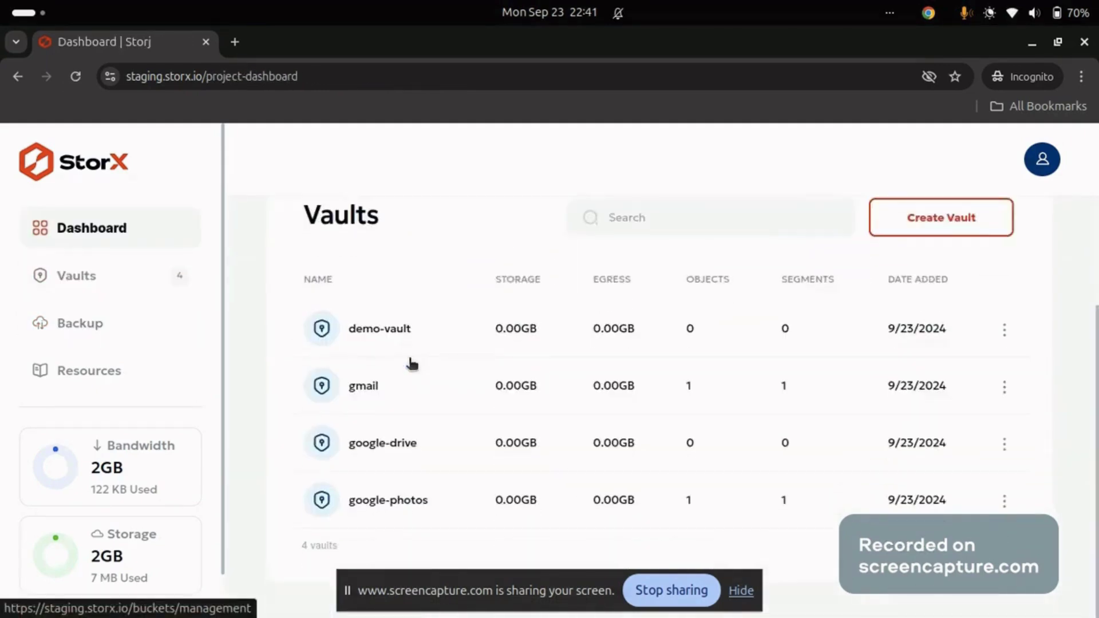
{"action": "left_click", "coordinate": [435, 453]}
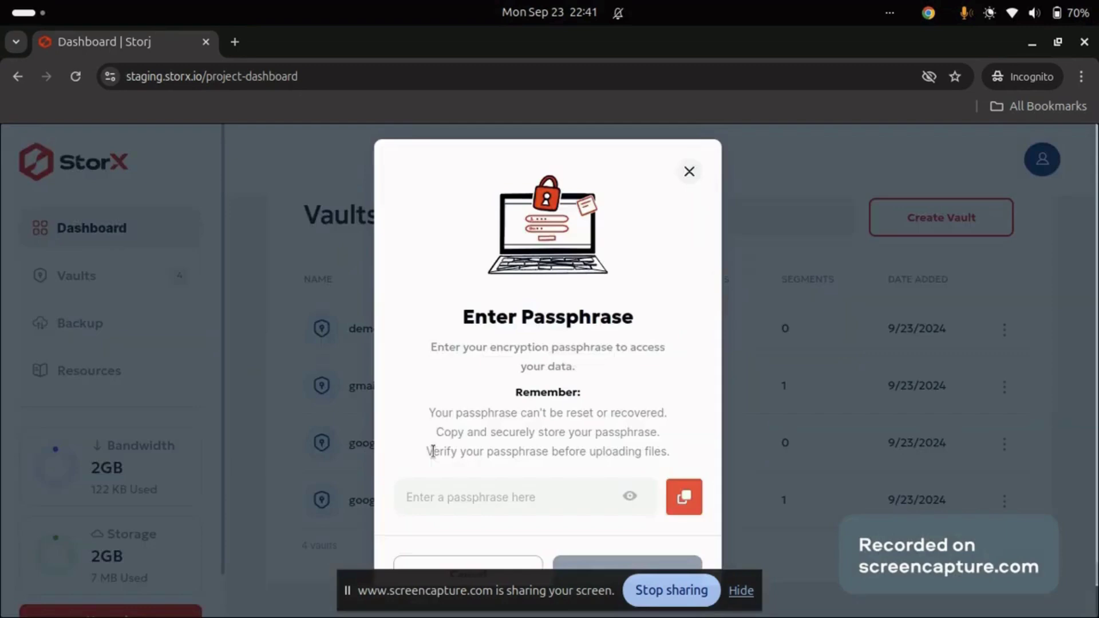
{"action": "left_click", "coordinate": [453, 490]}
{"action": "type", "text": "a"}
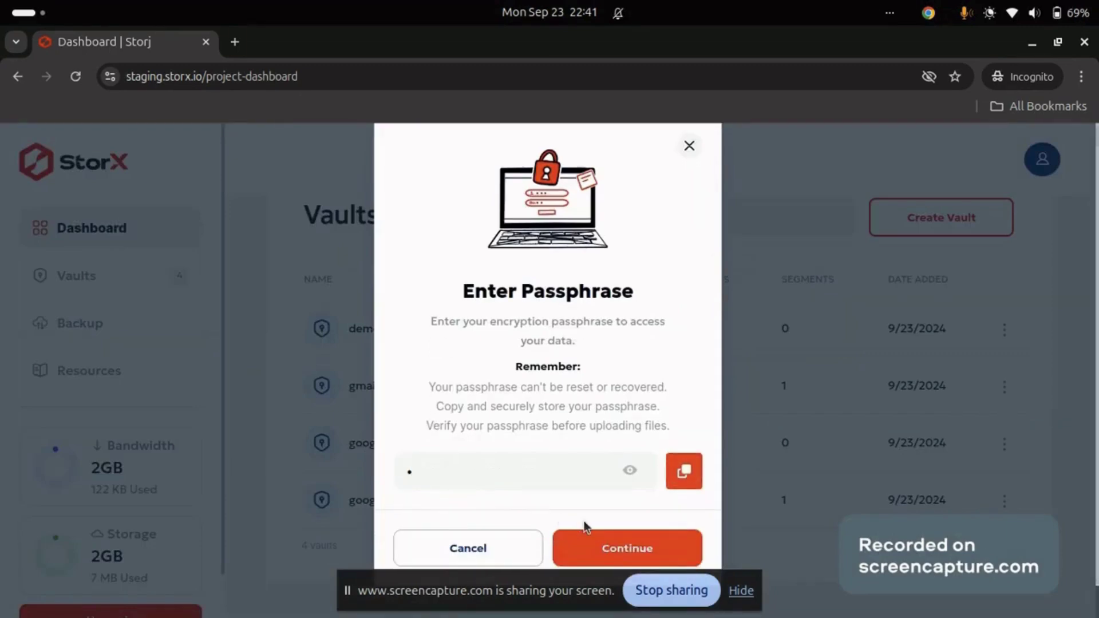
{"action": "left_click", "coordinate": [600, 547]}
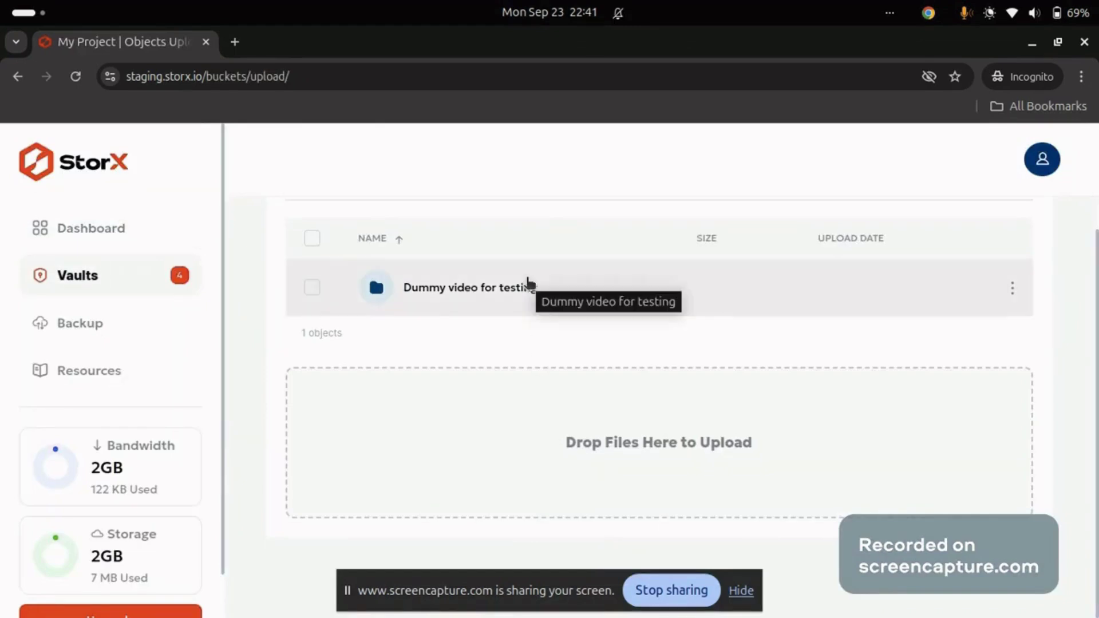
Open the 'Dummy video for testing' folder and view AnyDesk.exe's actions
{"action": "left_click", "coordinate": [498, 296]}
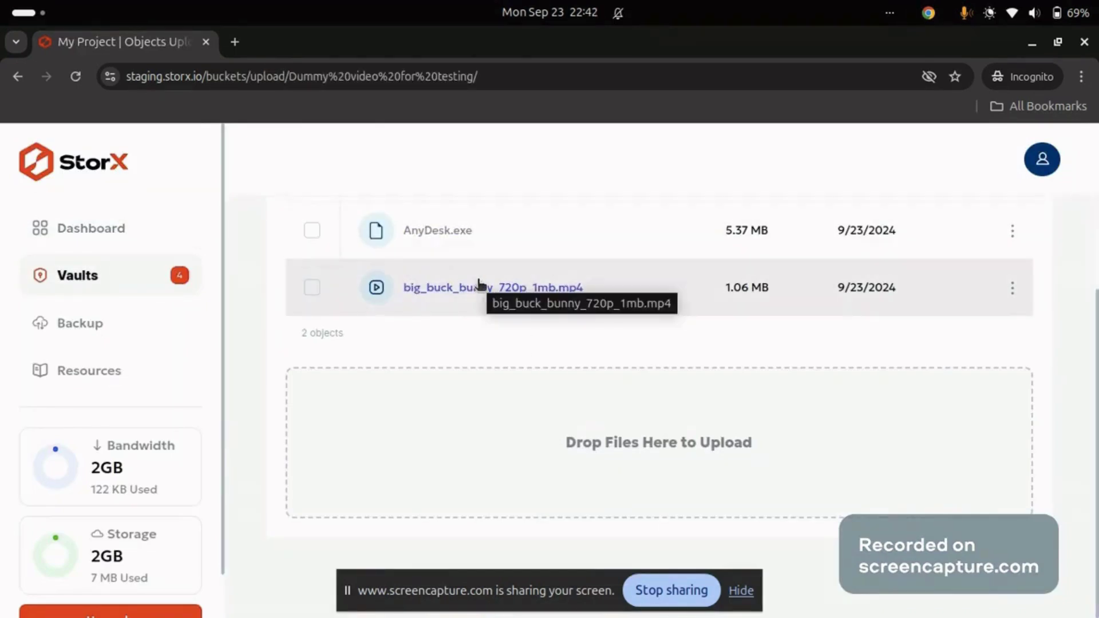
{"action": "scroll", "coordinate": [480, 284], "scroll_direction": "up", "scroll_amount": 1}
{"action": "scroll", "coordinate": [480, 285], "scroll_direction": "up", "scroll_amount": 2}
{"action": "left_click", "coordinate": [1013, 334]}
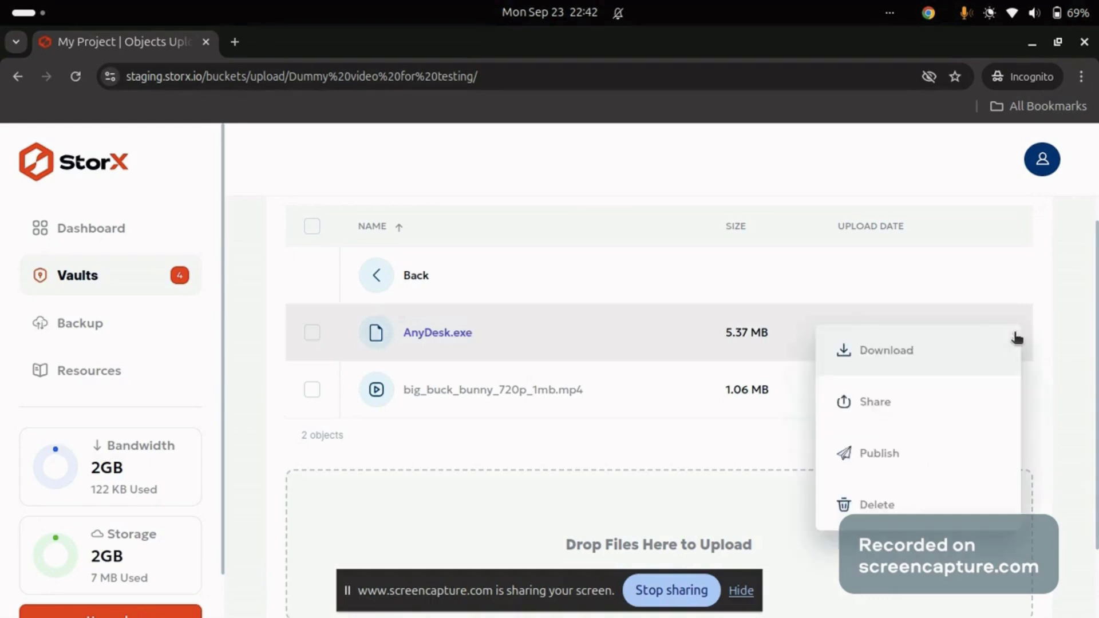
{"action": "left_click", "coordinate": [919, 450]}
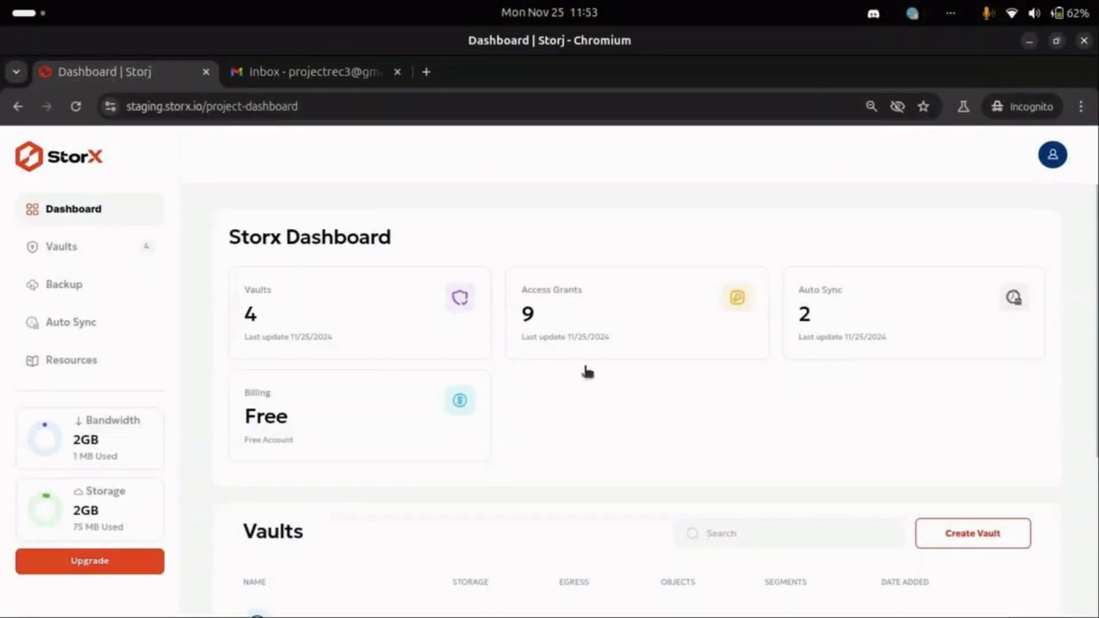
Unlock the gmail vault and open the 'Activate your email' message from the account folder
{"action": "scroll", "coordinate": [619, 400], "scroll_direction": "down", "scroll_amount": 3}
{"action": "scroll", "coordinate": [475, 353], "scroll_direction": "up", "scroll_amount": 3}
{"action": "scroll", "coordinate": [335, 440], "scroll_direction": "down", "scroll_amount": 3}
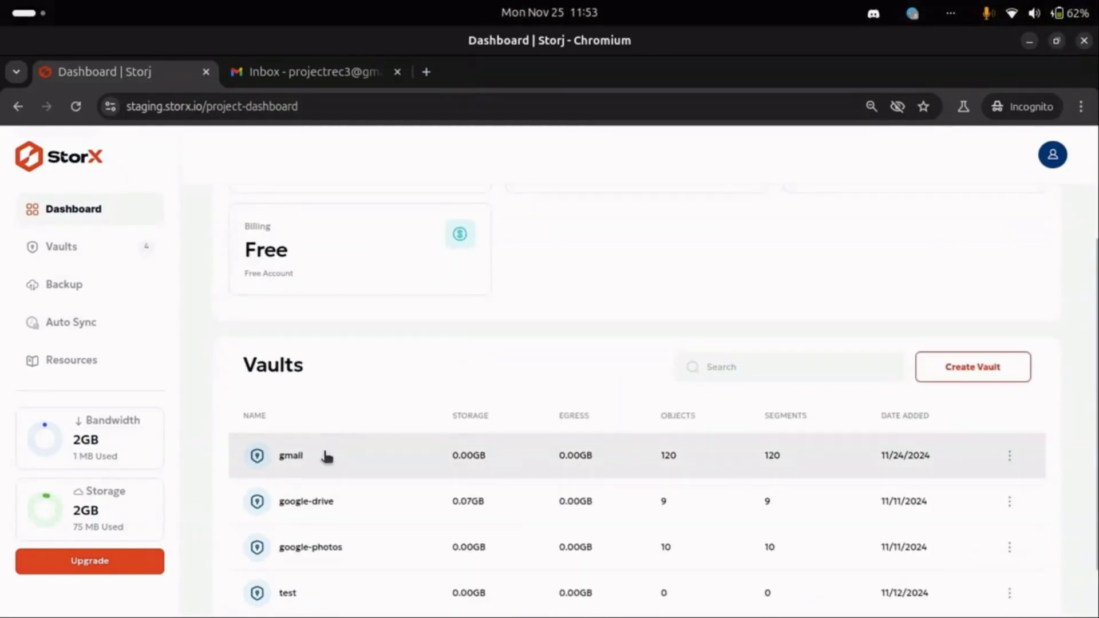
{"action": "left_click", "coordinate": [327, 456]}
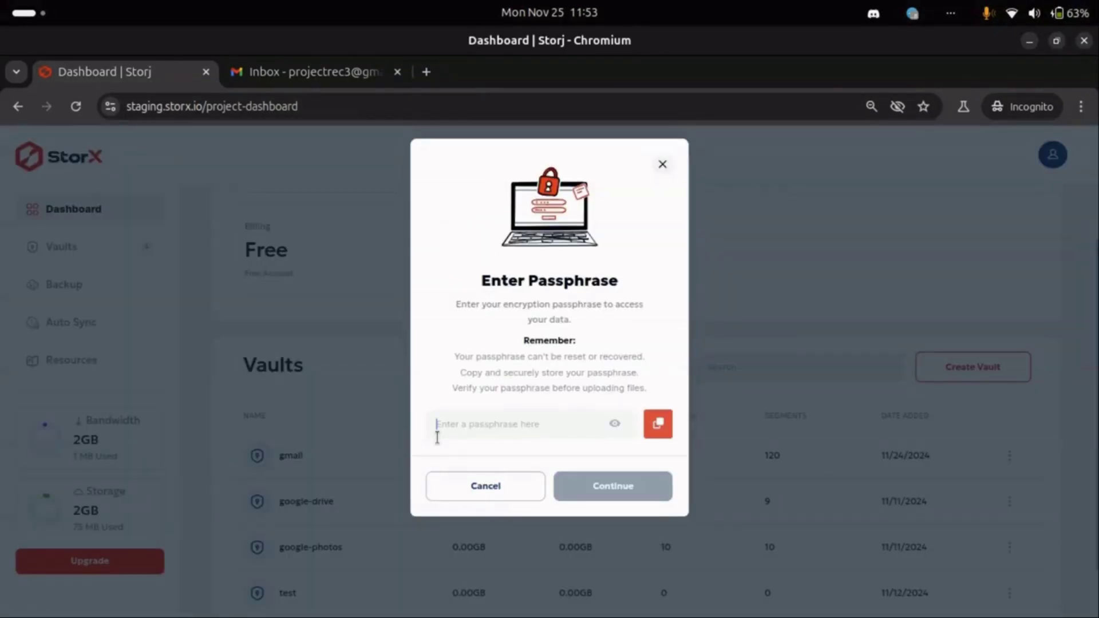
{"action": "type", "text": "a"}
{"action": "left_click", "coordinate": [610, 484]}
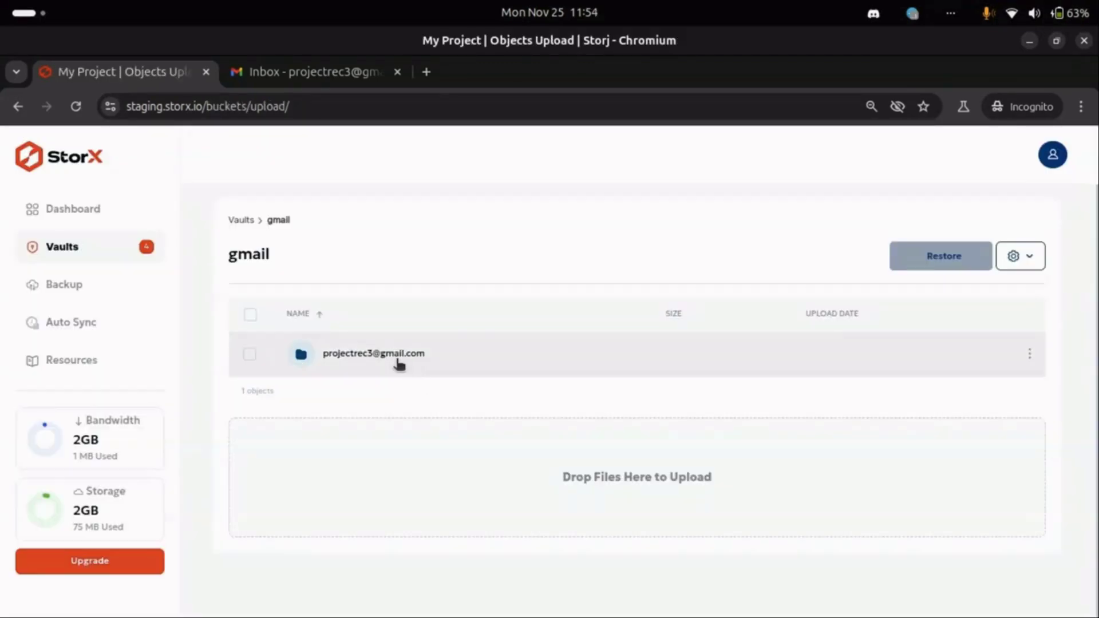
{"action": "left_click", "coordinate": [399, 361]}
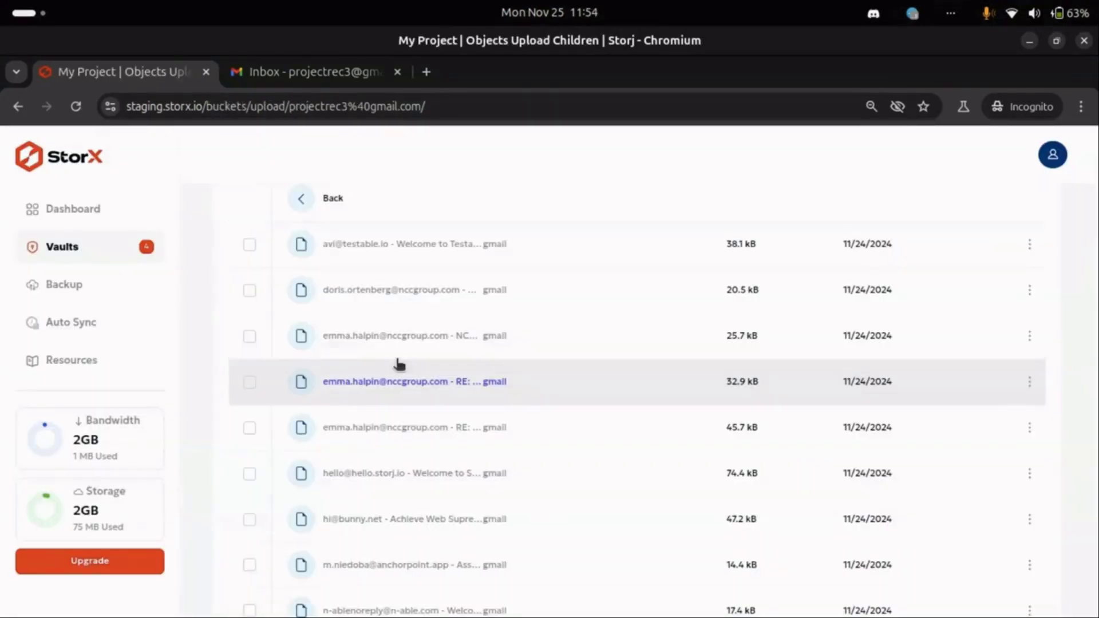
{"action": "scroll", "coordinate": [550, 386], "scroll_direction": "down", "scroll_amount": 10}
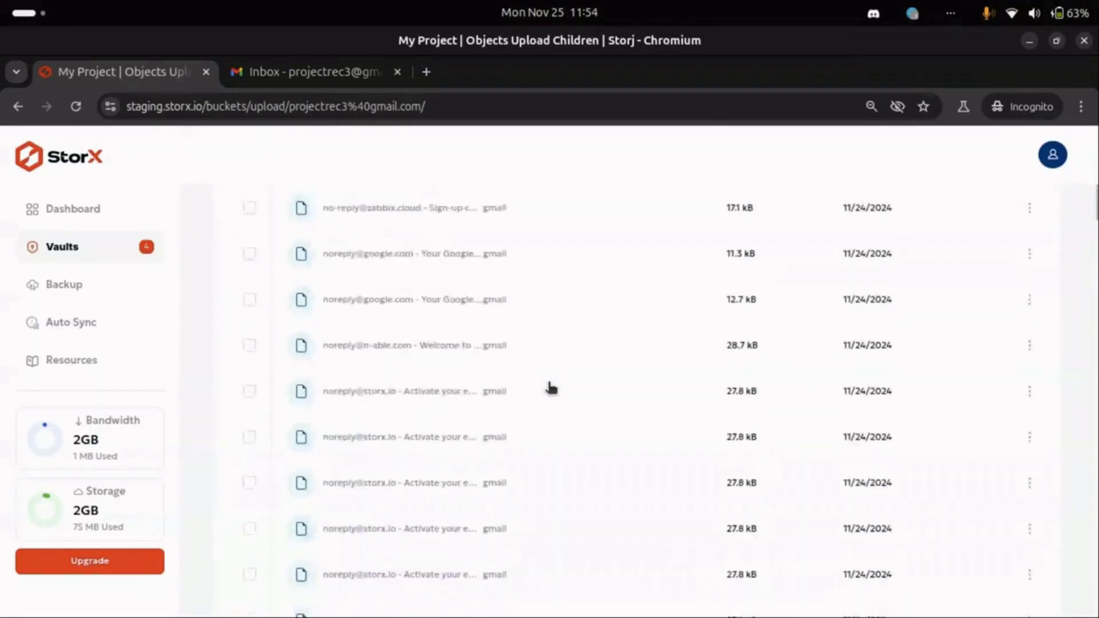
{"action": "left_click", "coordinate": [471, 407]}
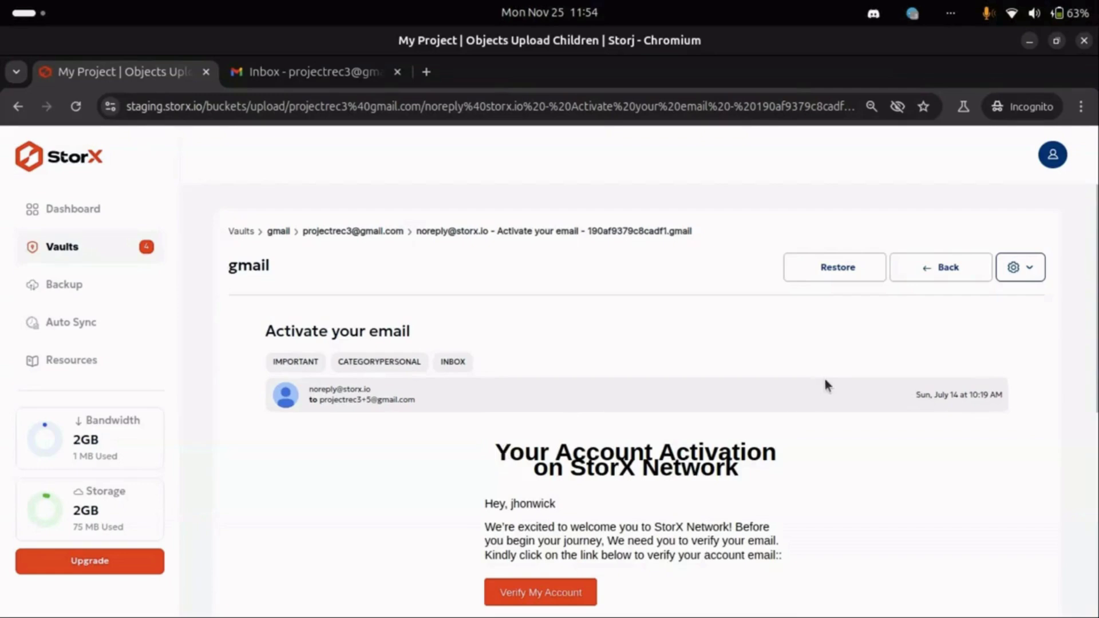
Start restoring the message with the vault passphrase and the linked Google account, past the unverified-app warning
{"action": "left_click", "coordinate": [828, 280]}
{"action": "left_click", "coordinate": [569, 427]}
{"action": "key", "text": "ctrl+v"}
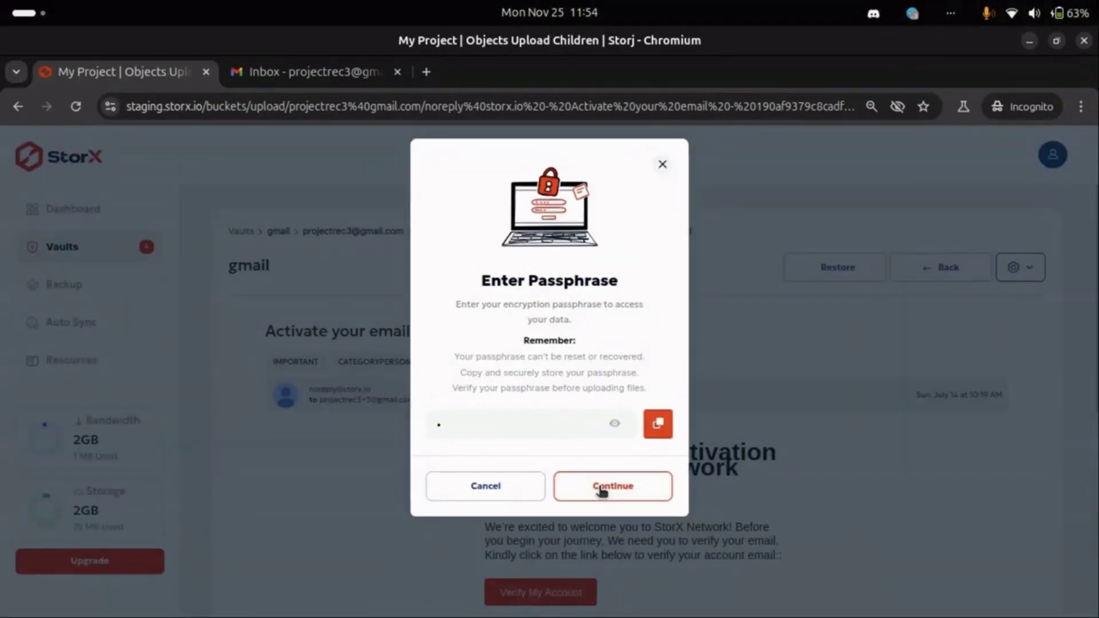
{"action": "left_click", "coordinate": [599, 487]}
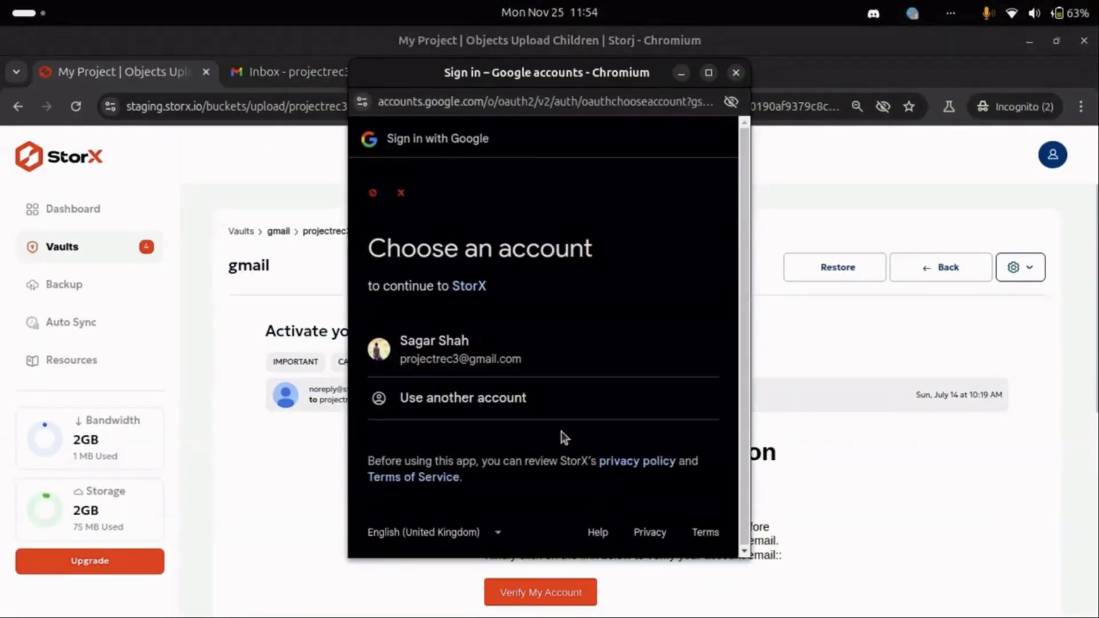
{"action": "left_click", "coordinate": [527, 371]}
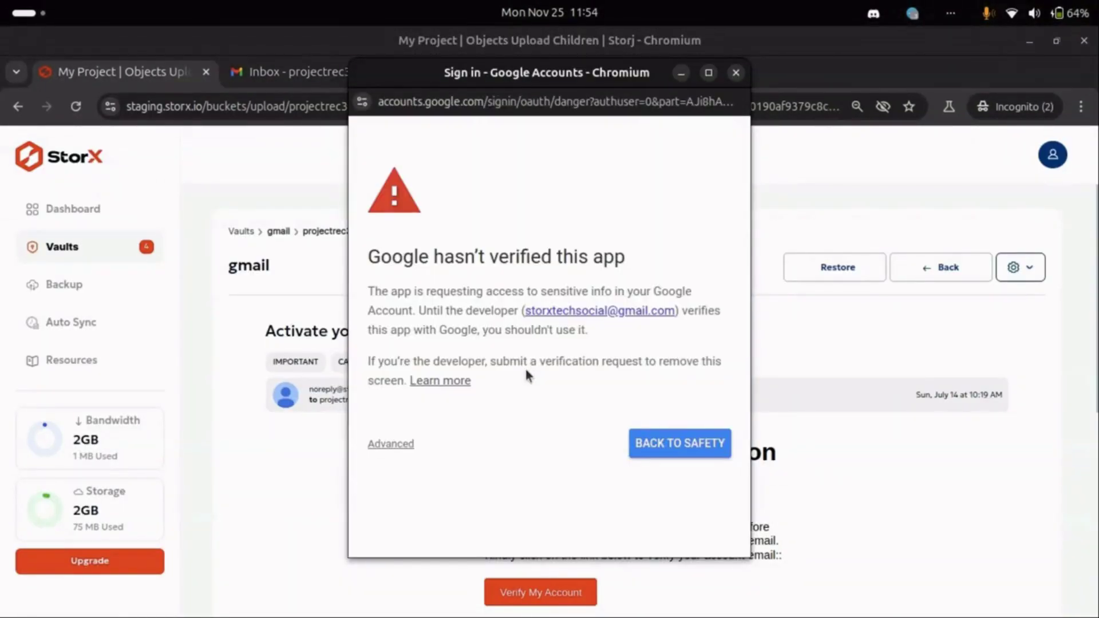
{"action": "left_click", "coordinate": [390, 444]}
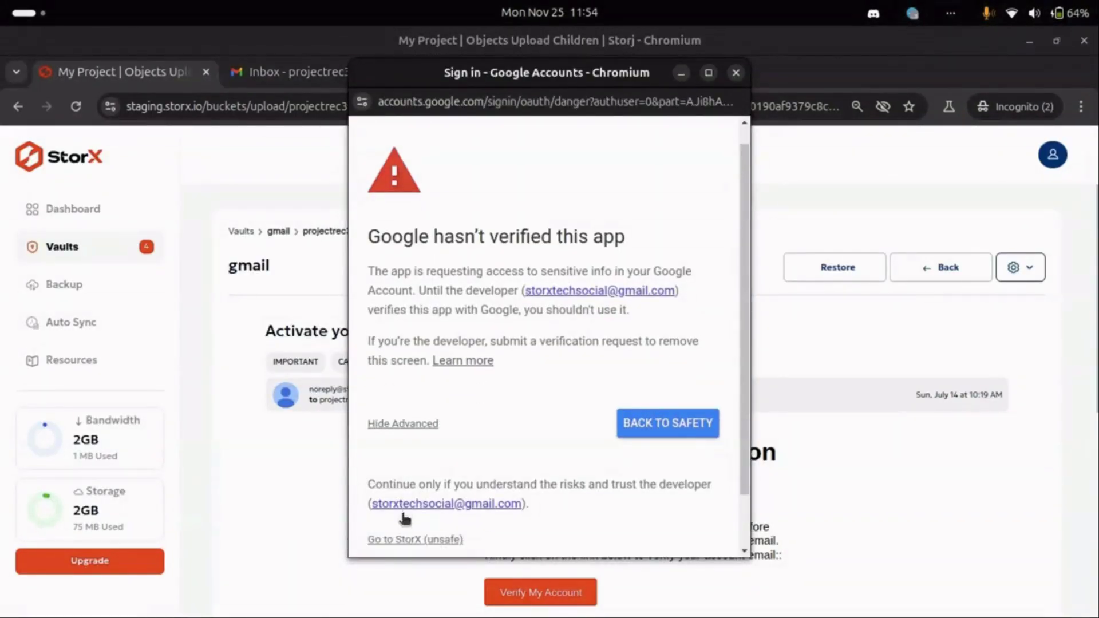
{"action": "left_click", "coordinate": [405, 539]}
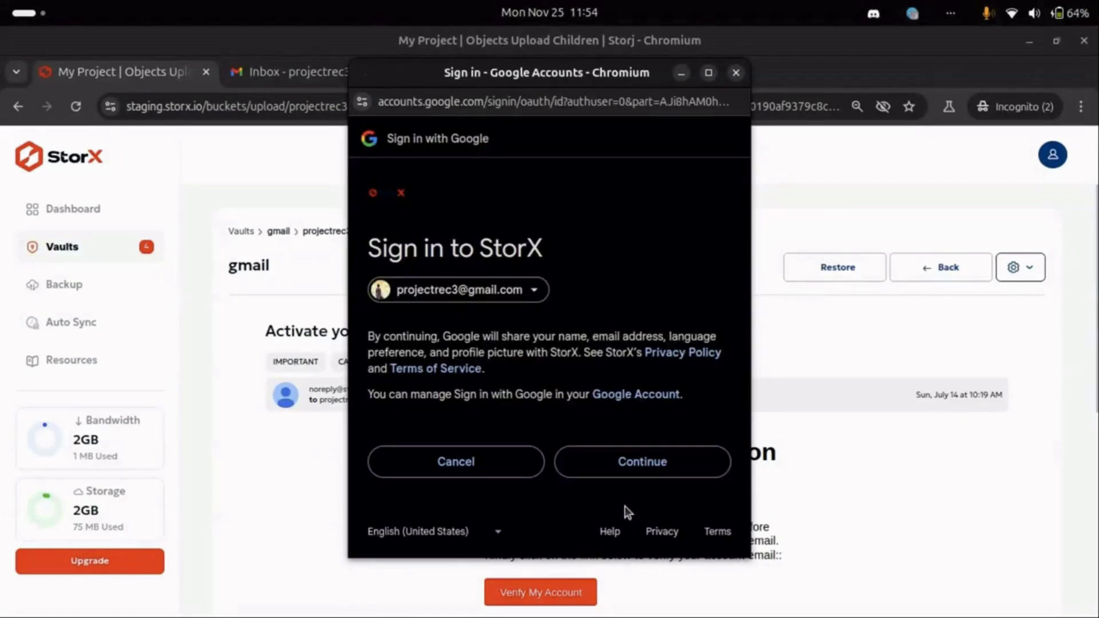
Review and approve StorX's Google access so all gmail messages are processed
{"action": "left_click", "coordinate": [624, 466]}
{"action": "scroll", "coordinate": [627, 470], "scroll_direction": "down", "scroll_amount": 2}
{"action": "scroll", "coordinate": [624, 466], "scroll_direction": "down", "scroll_amount": 2}
{"action": "left_click", "coordinate": [450, 250]}
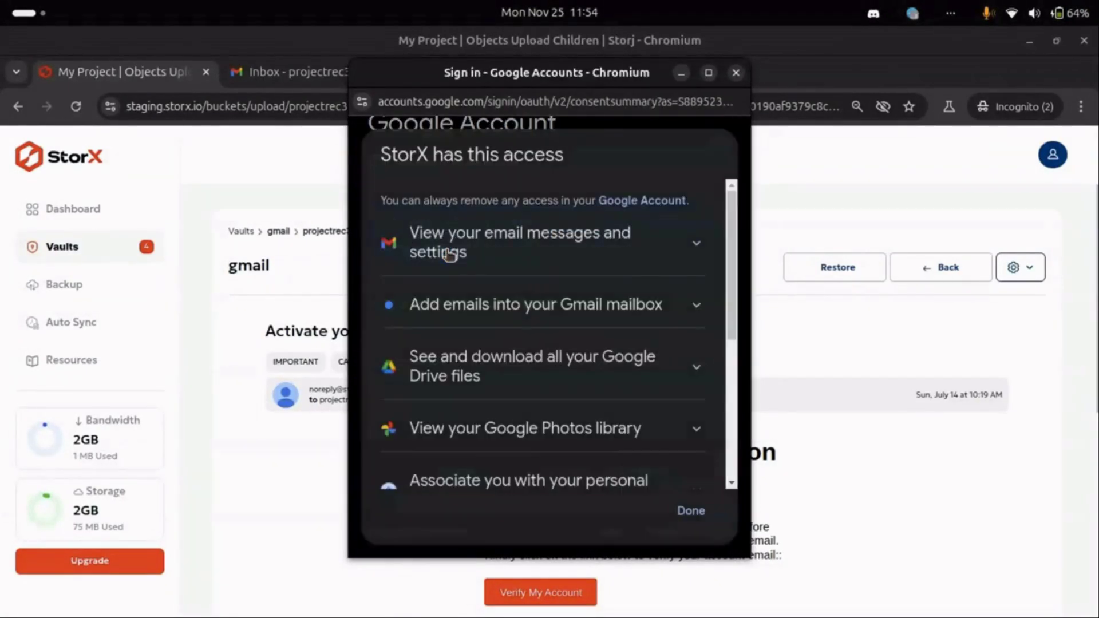
{"action": "scroll", "coordinate": [518, 409], "scroll_direction": "down", "scroll_amount": 5}
{"action": "scroll", "coordinate": [515, 410], "scroll_direction": "up", "scroll_amount": 5}
{"action": "left_click", "coordinate": [688, 522]}
{"action": "left_click", "coordinate": [615, 469]}
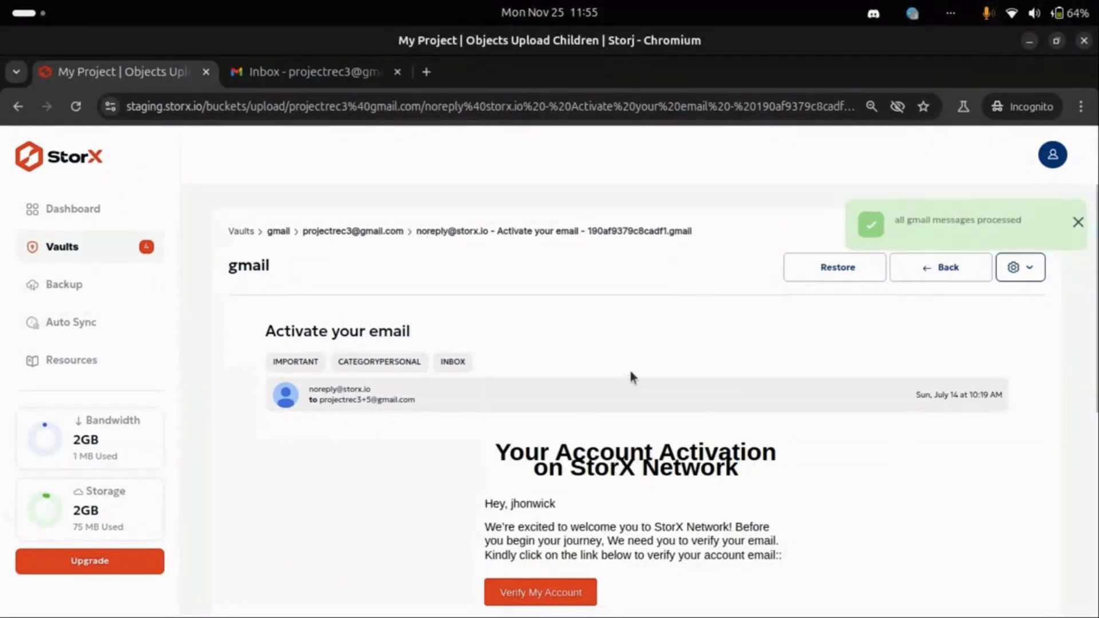
{"action": "left_click_drag", "start_coordinate": [415, 333], "coordinate": [254, 338]}
{"action": "key", "text": "ctrl+c"}
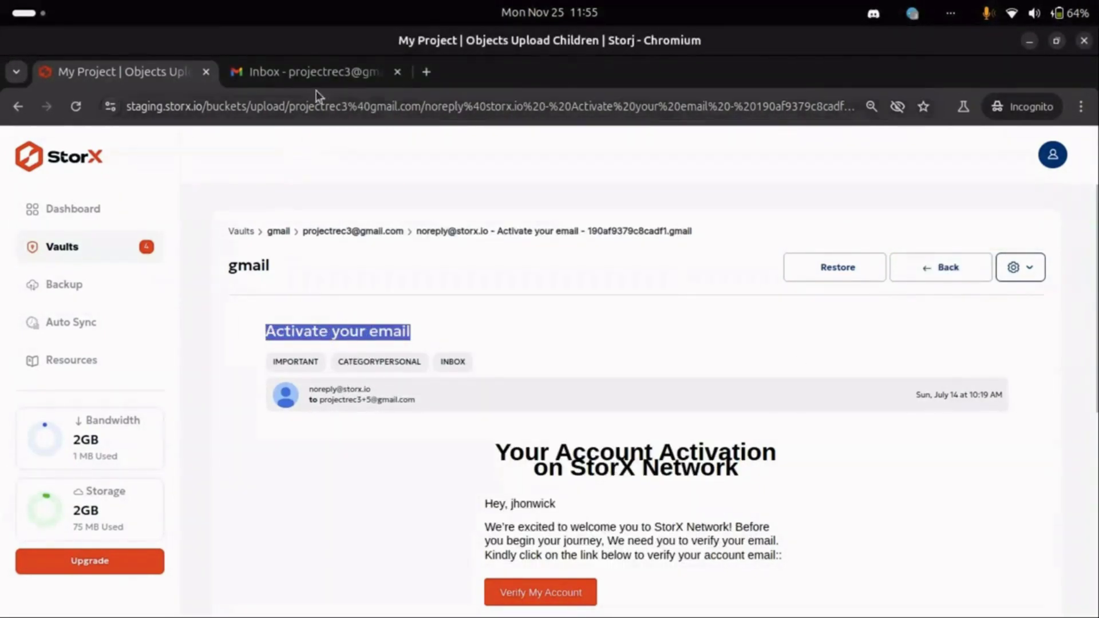
Search Gmail for the pasted subject 'Activate your email' and open the most recent StorX message
{"action": "left_click", "coordinate": [315, 73]}
{"action": "left_click", "coordinate": [347, 153]}
{"action": "key", "text": "ctrl+v"}
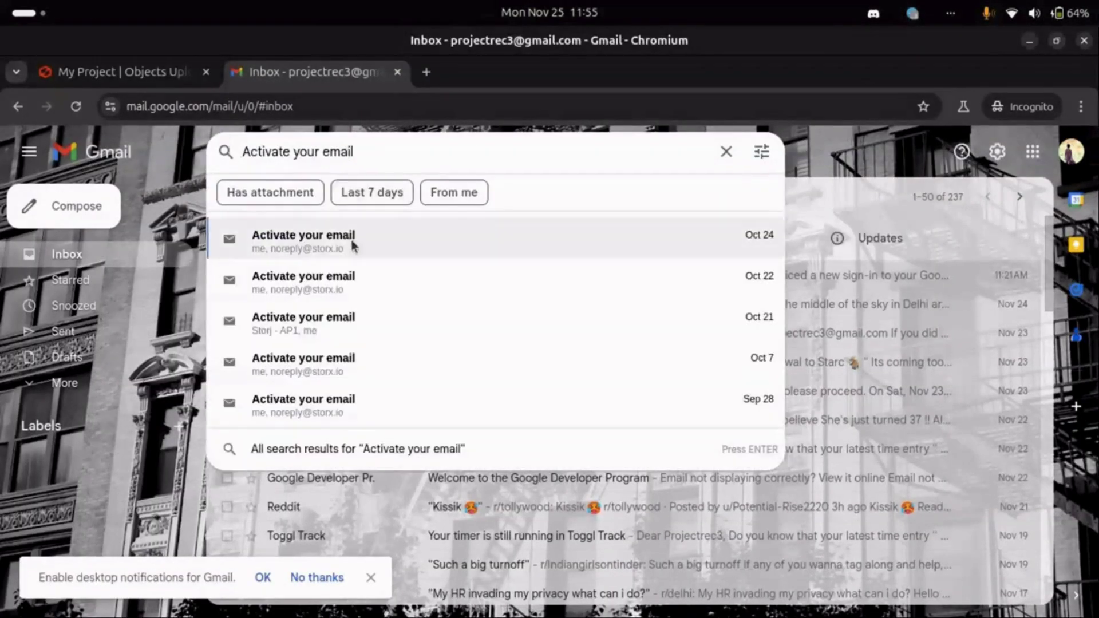
{"action": "left_click", "coordinate": [354, 247]}
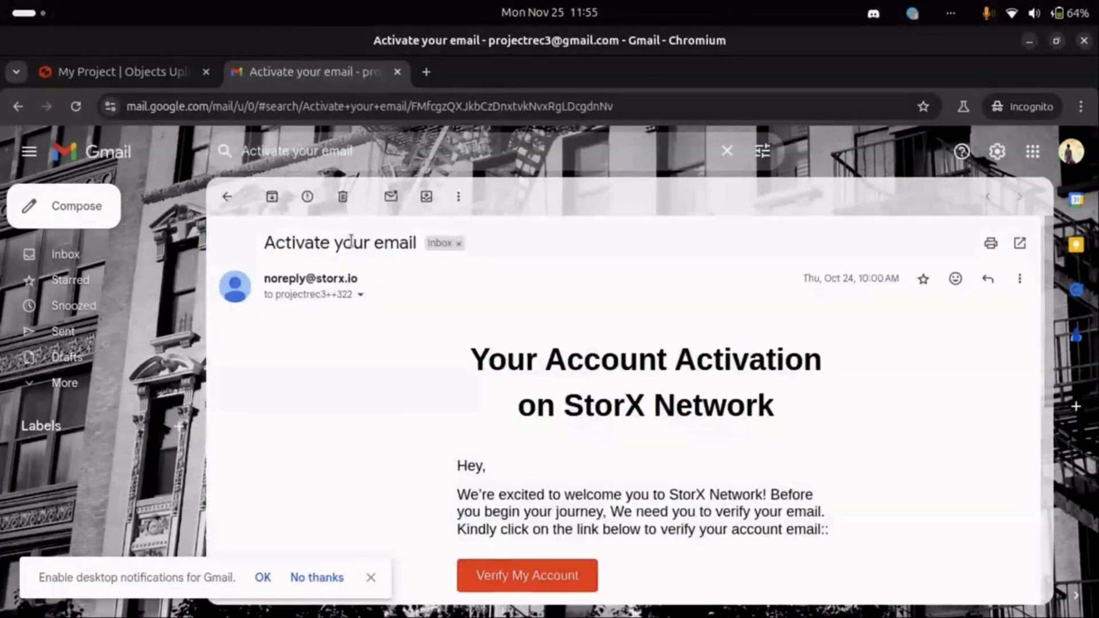
{"action": "scroll", "coordinate": [523, 441], "scroll_direction": "down", "scroll_amount": 2}
{"action": "scroll", "coordinate": [522, 442], "scroll_direction": "down", "scroll_amount": 3}
{"action": "scroll", "coordinate": [522, 442], "scroll_direction": "up", "scroll_amount": 5}
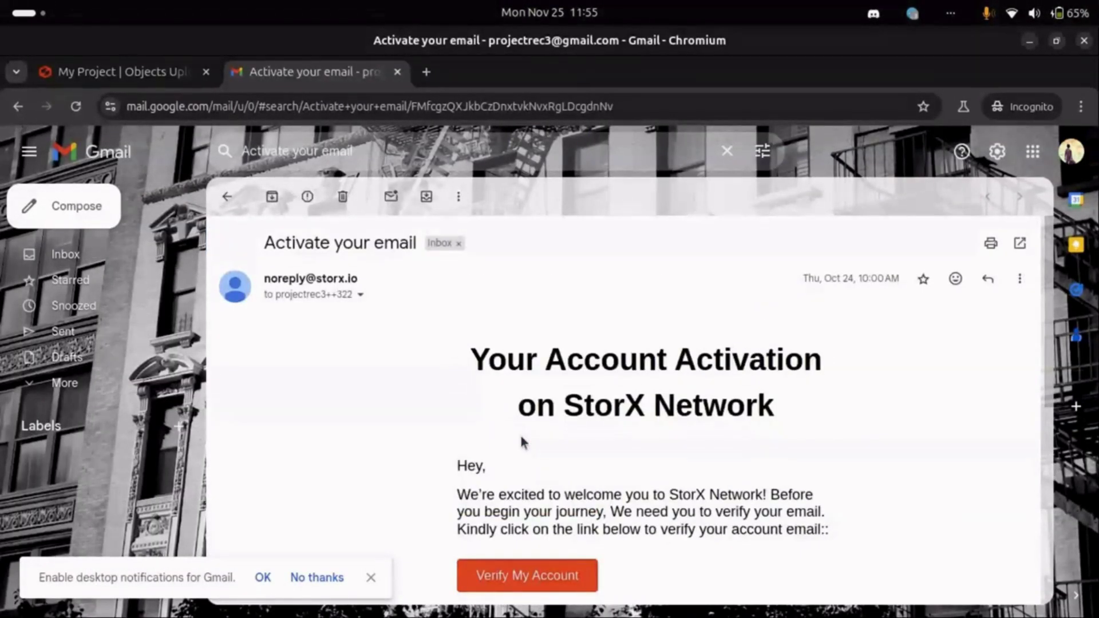